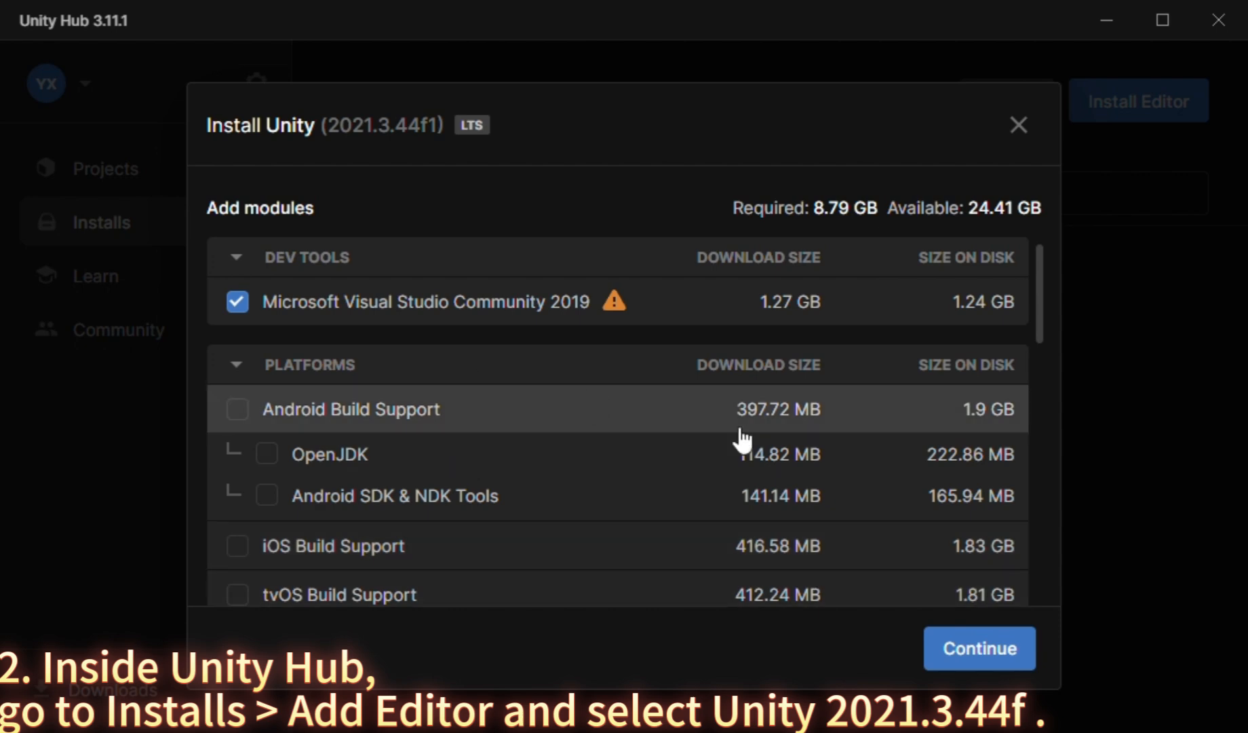
Accept the Visual Studio 2019 Community license terms and install Unity 2021.3.44f1 with the chosen modules
{"action": "left_click", "coordinate": [956, 646]}
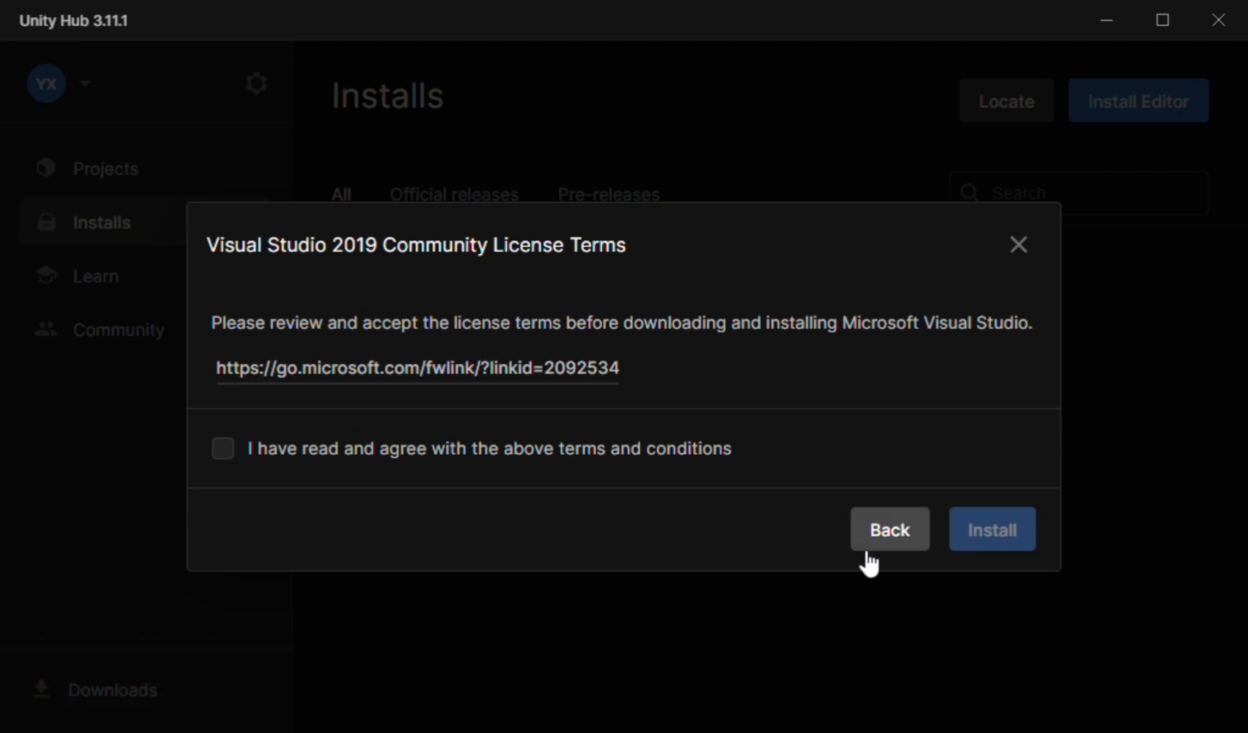
{"action": "left_click", "coordinate": [257, 451]}
{"action": "left_click", "coordinate": [958, 546]}
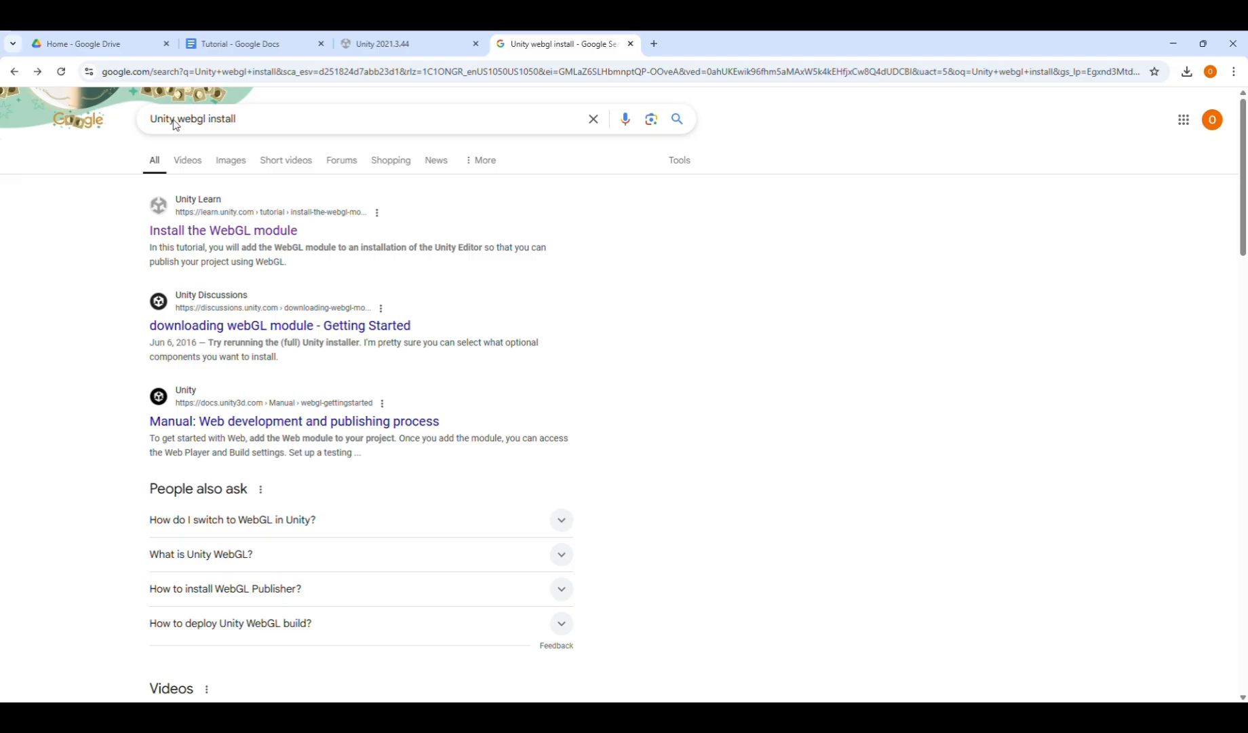
Open the Unity Learn tutorial on installing the WebGL module, choose a Unity version for it and read through it
{"action": "left_click", "coordinate": [260, 231]}
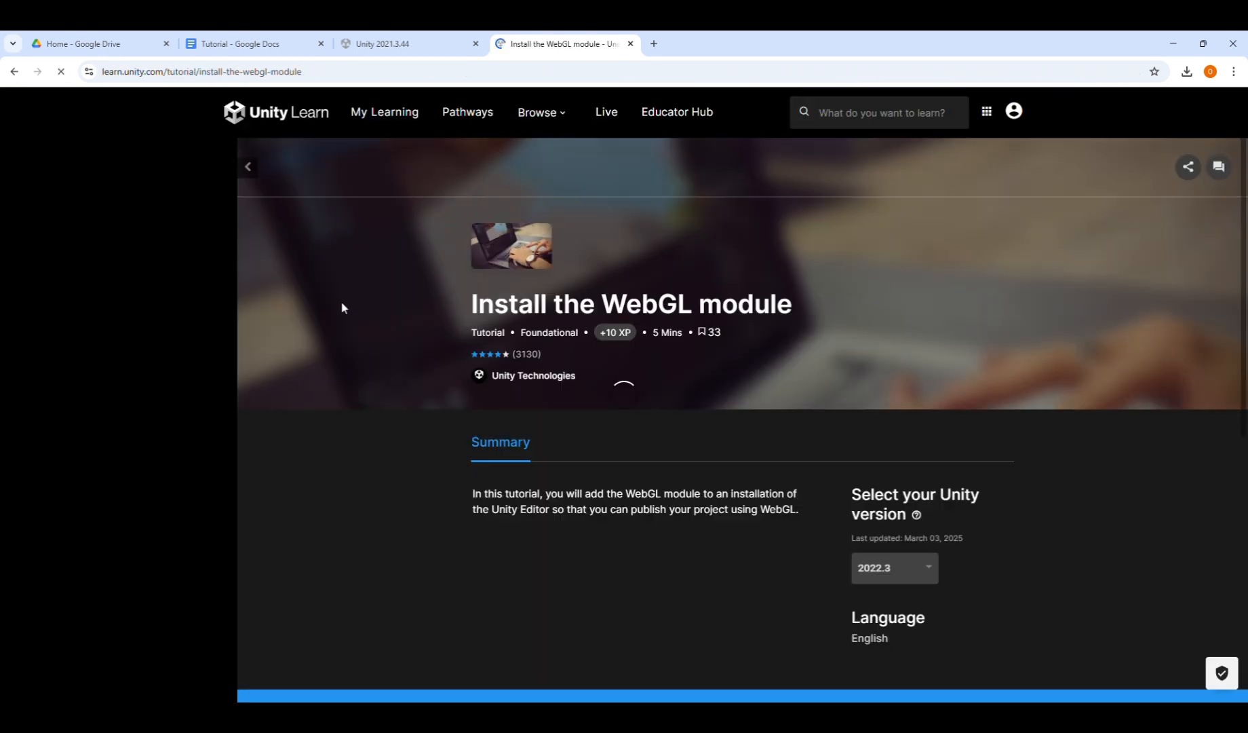
{"action": "scroll", "coordinate": [777, 490], "scroll_direction": "down", "scroll_amount": 2}
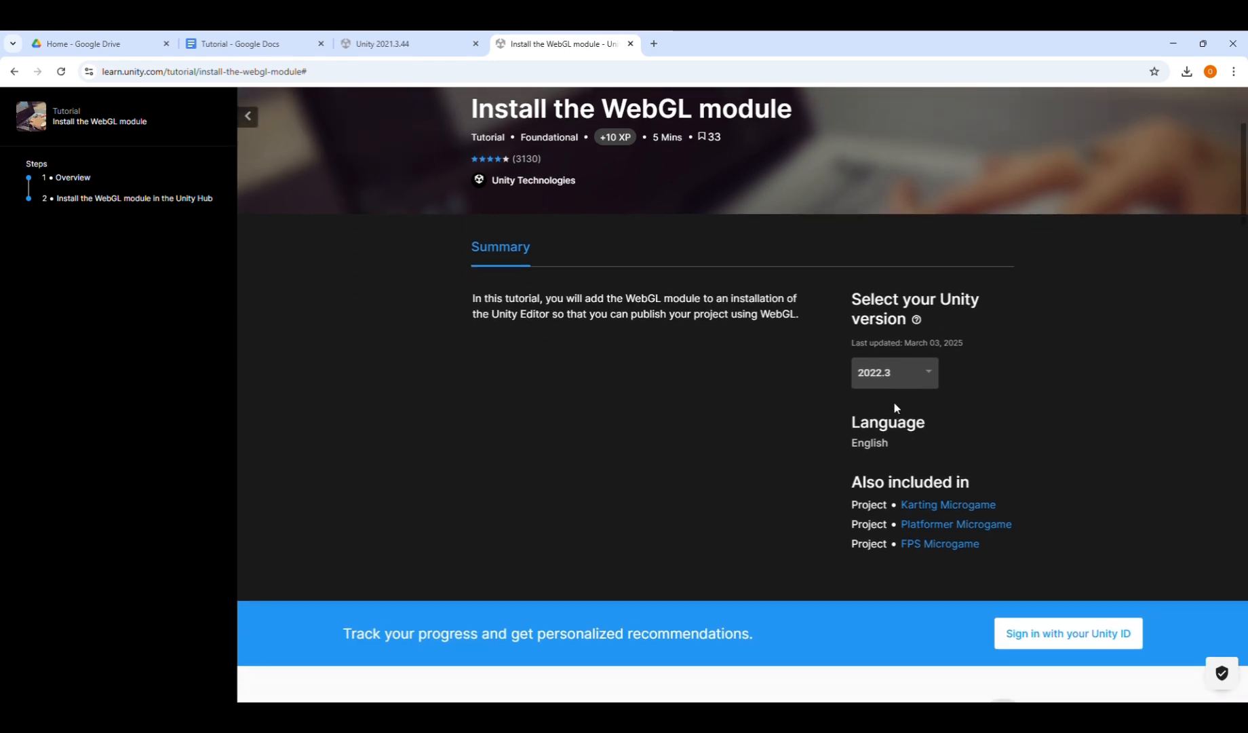
{"action": "left_click", "coordinate": [894, 373]}
{"action": "scroll", "coordinate": [903, 444], "scroll_direction": "down", "scroll_amount": 1}
{"action": "left_click", "coordinate": [889, 471]}
{"action": "scroll", "coordinate": [876, 411], "scroll_direction": "down", "scroll_amount": 2}
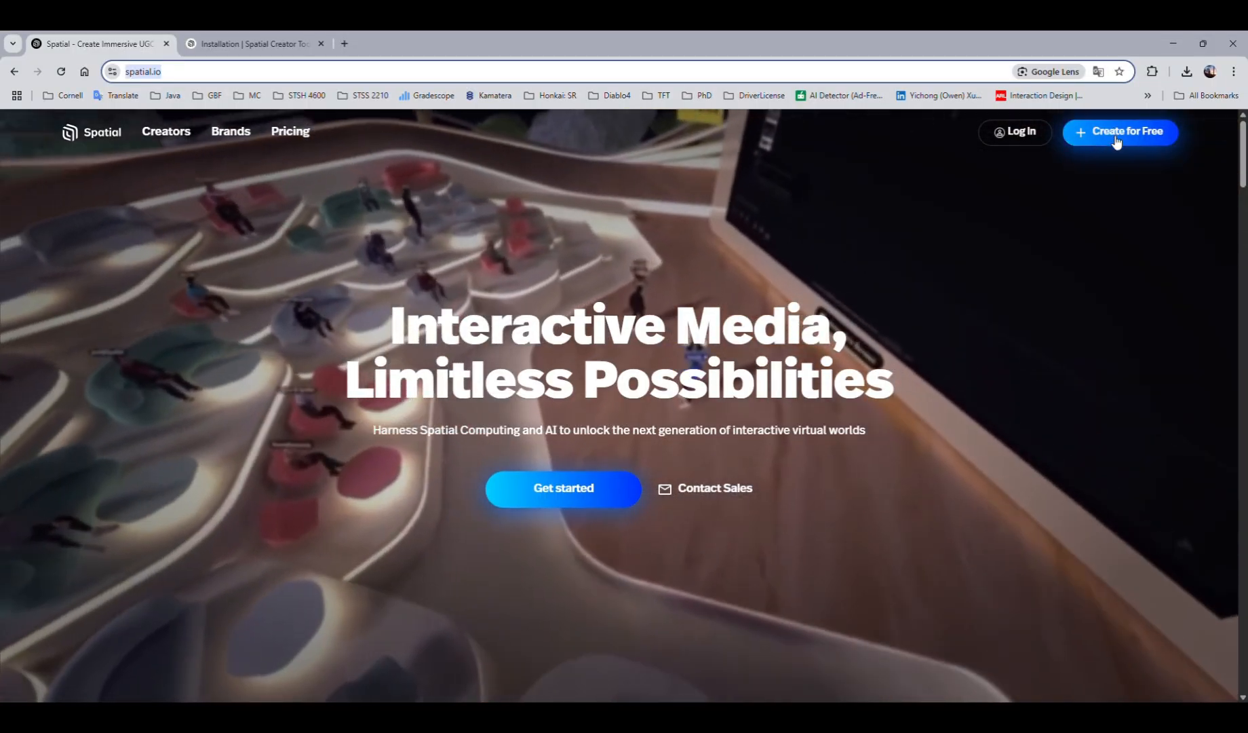
Open Spatial's free account sign-up and download the Starter Template from the Creator Toolkit installation page
{"action": "left_click", "coordinate": [1113, 135]}
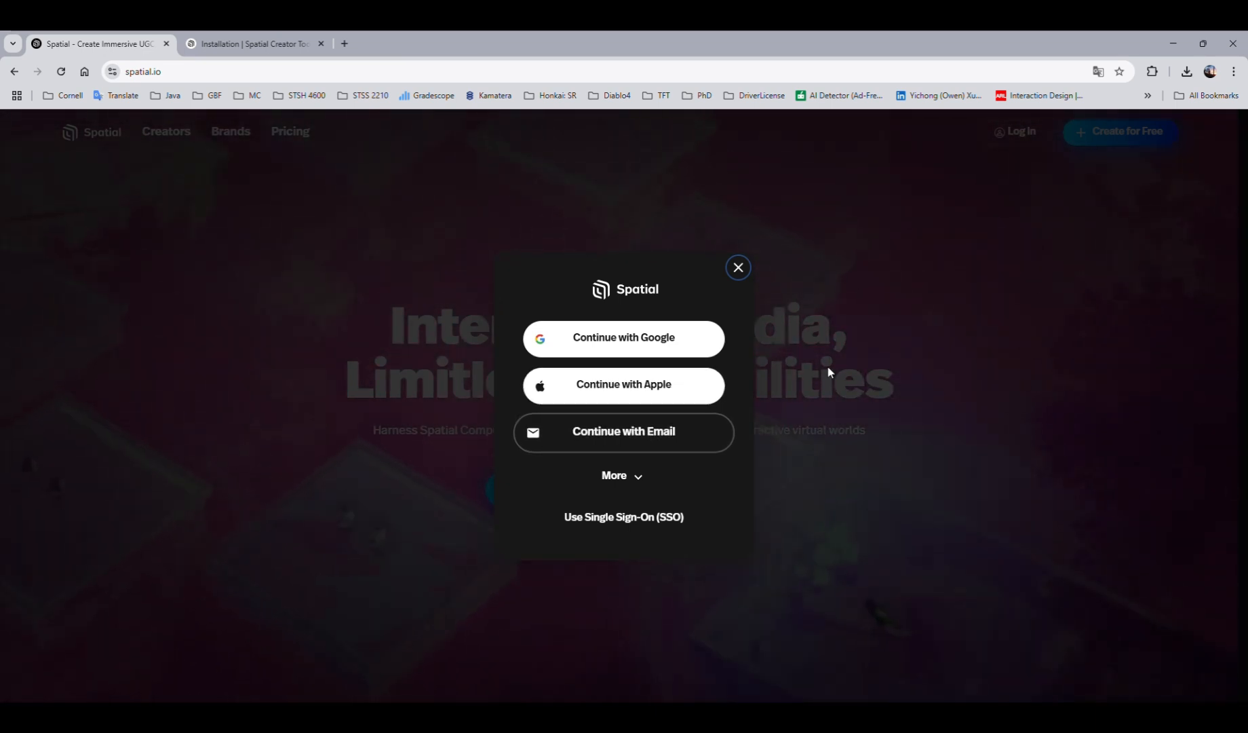
{"action": "key", "text": "ctrl+Tab"}
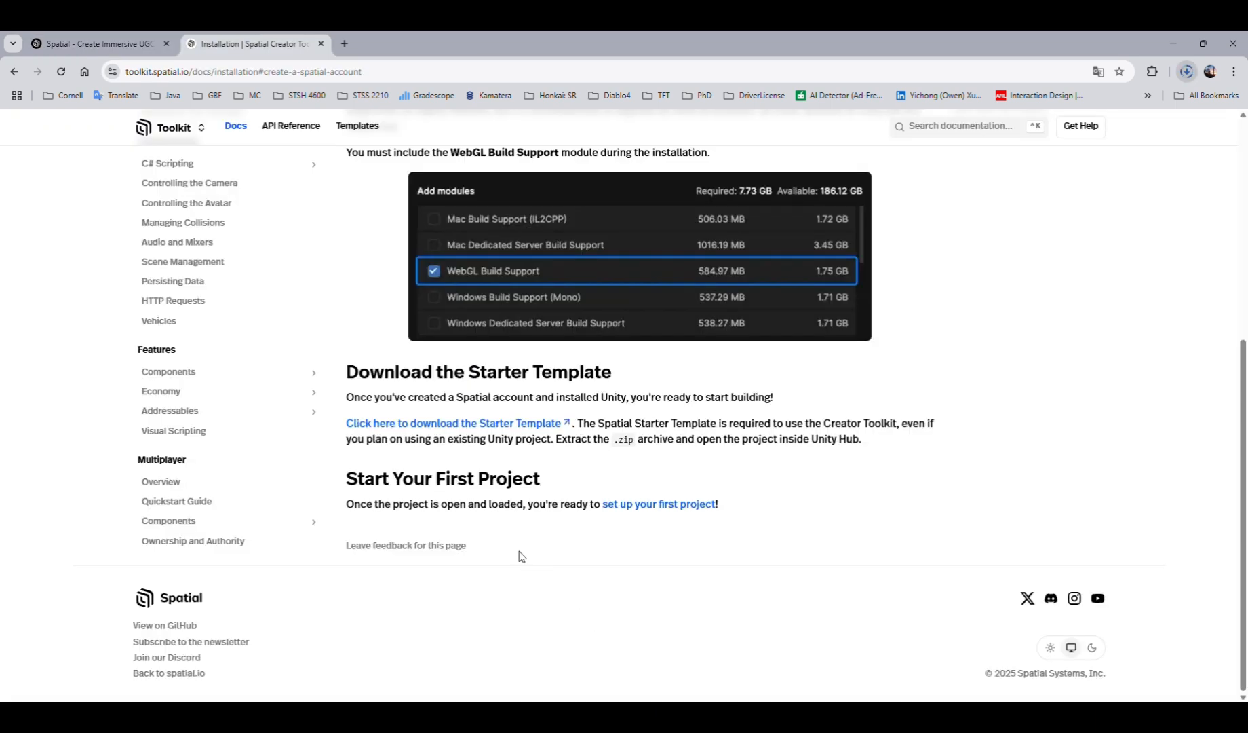
{"action": "left_click", "coordinate": [451, 423]}
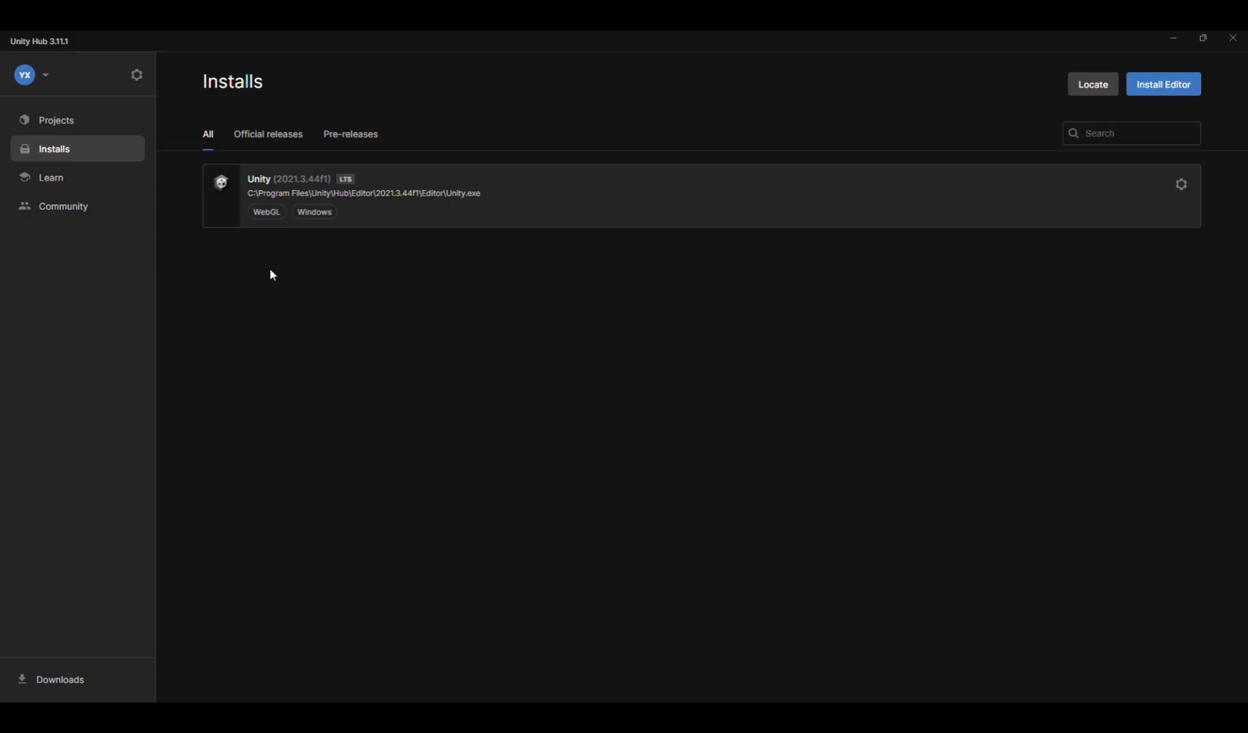
Switch to Unity Hub's projects and start adding an existing project
{"action": "left_click", "coordinate": [60, 120]}
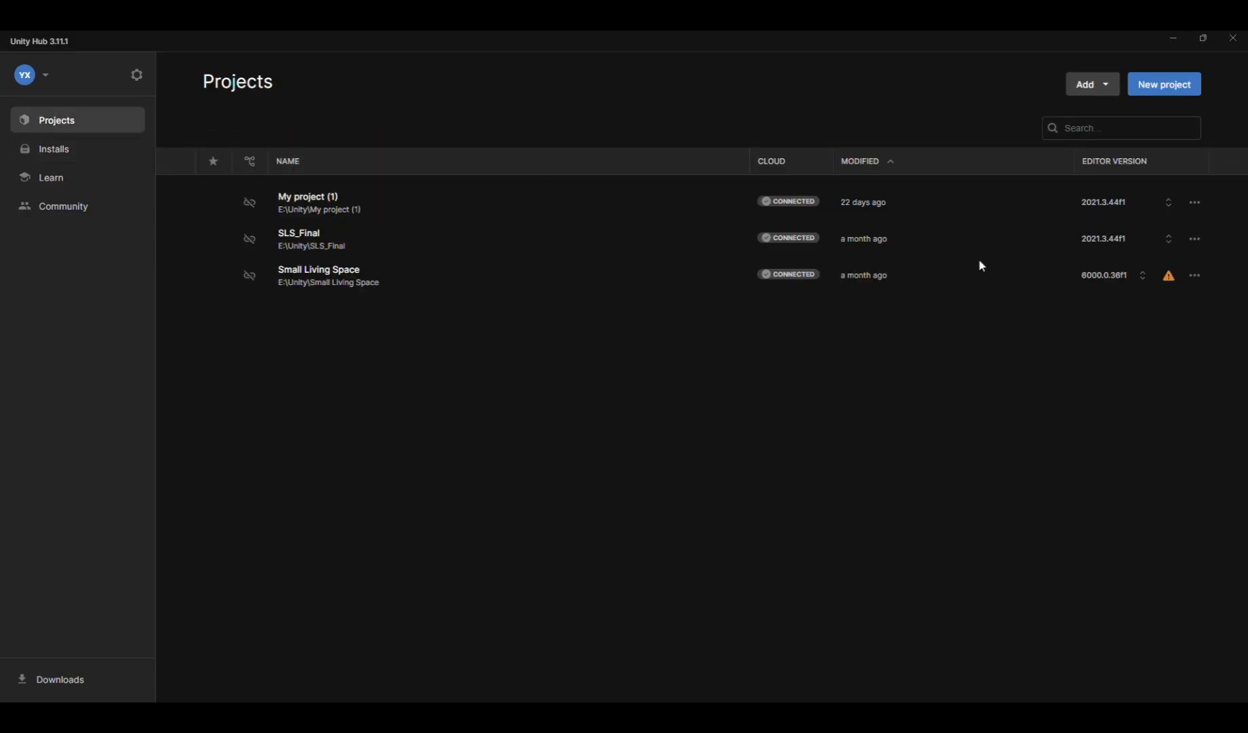
{"action": "left_click", "coordinate": [1087, 94]}
{"action": "left_click", "coordinate": [1081, 118]}
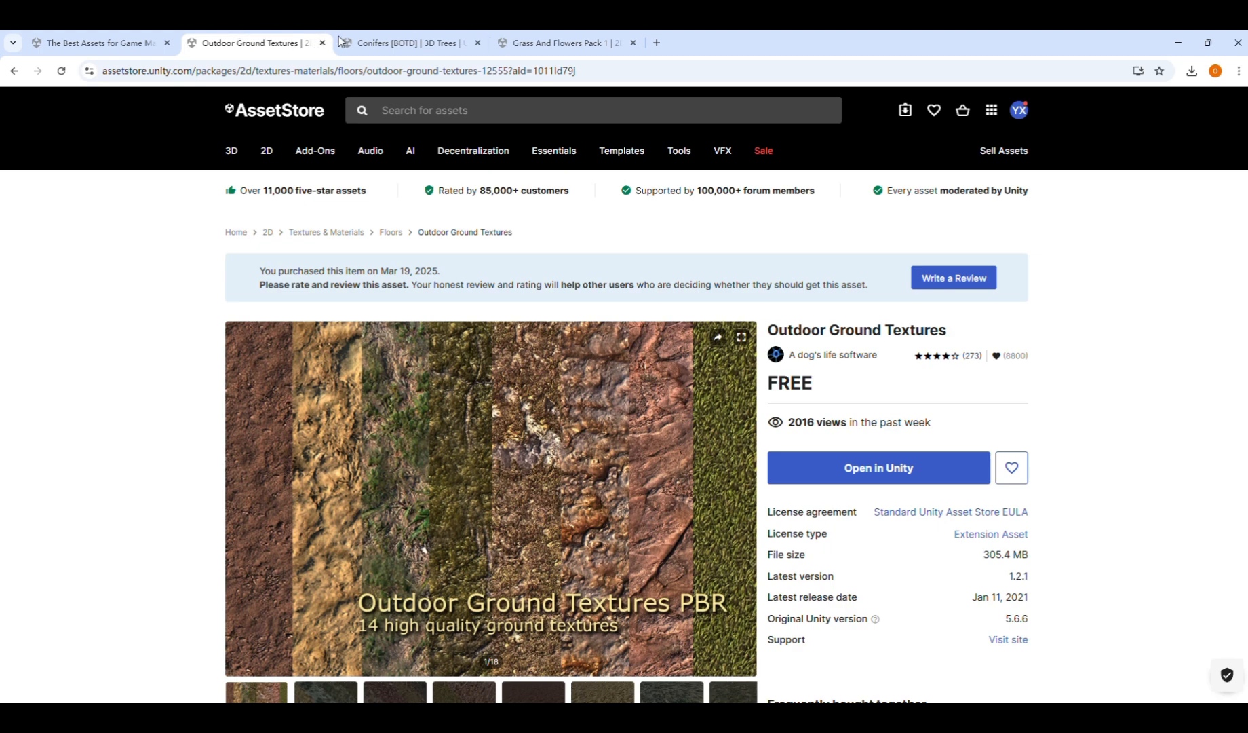
Review the Asset Store home page and the pages for Conifers [BOTD], Grass And Flowers Pack 1 and Outdoor Ground Textures
{"action": "left_click", "coordinate": [388, 42]}
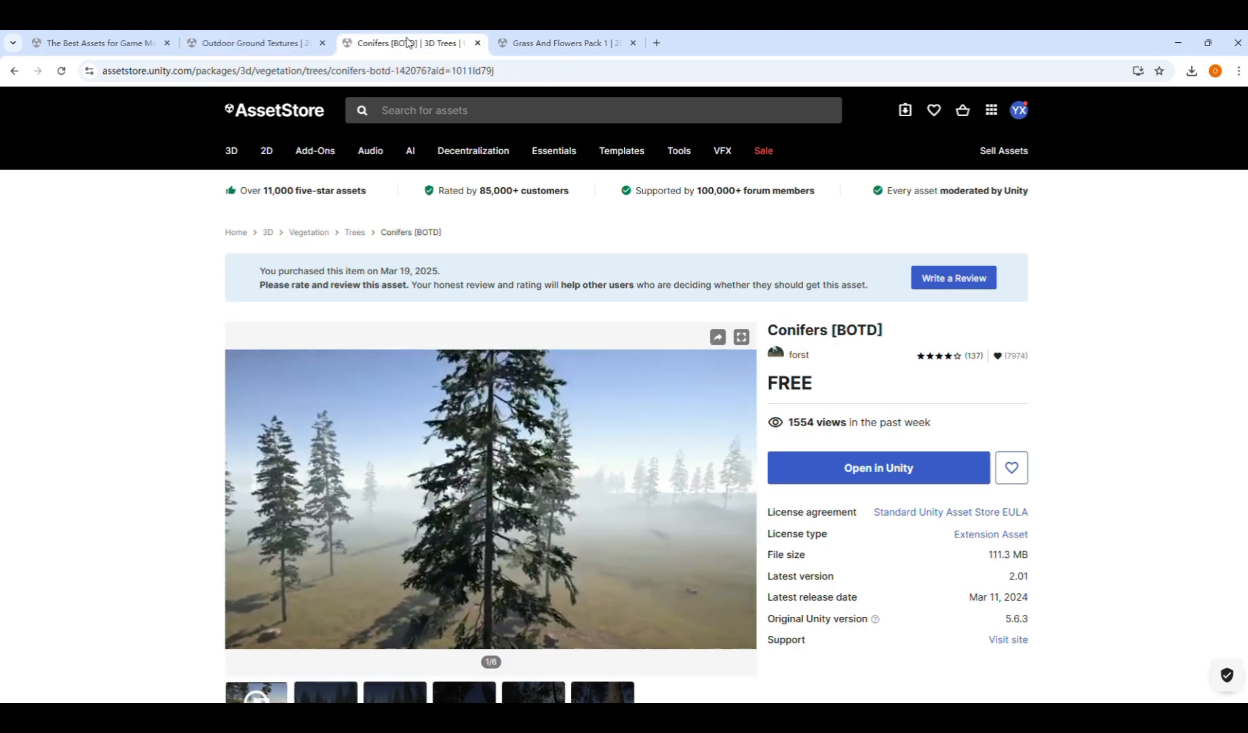
{"action": "left_click", "coordinate": [517, 42]}
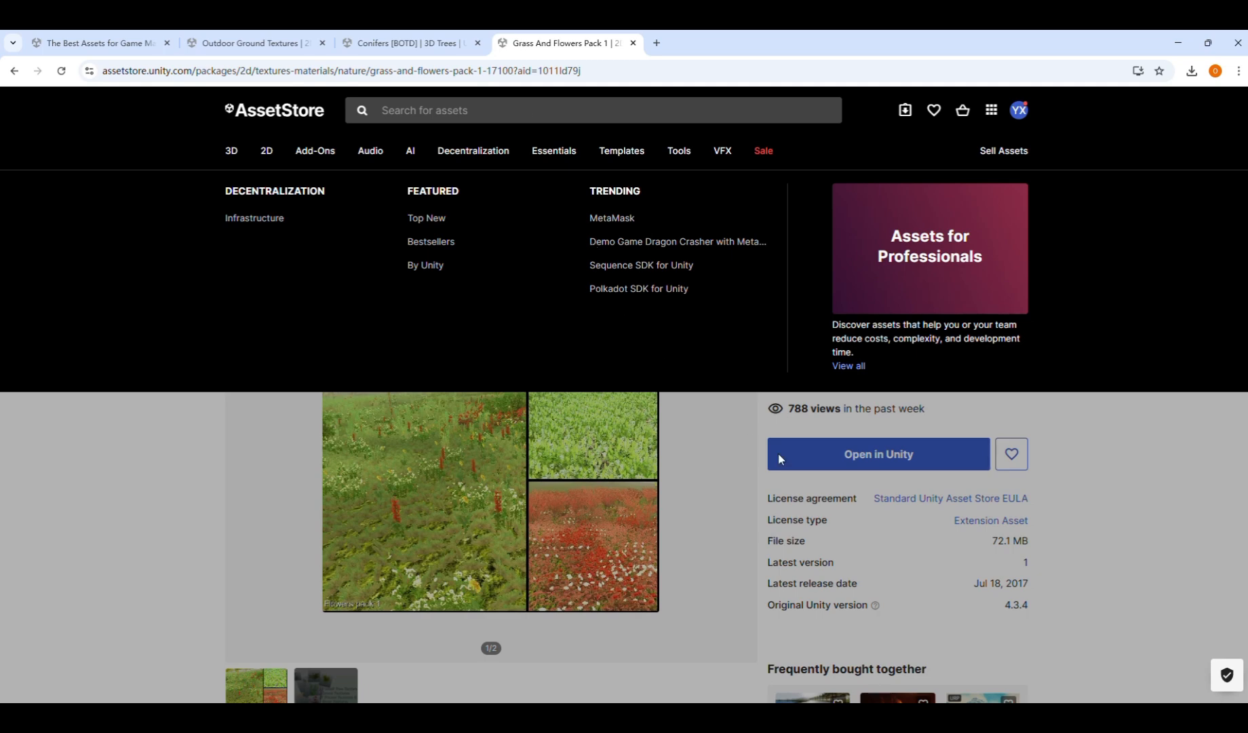
{"action": "scroll", "coordinate": [1033, 405], "scroll_direction": "down", "scroll_amount": 1}
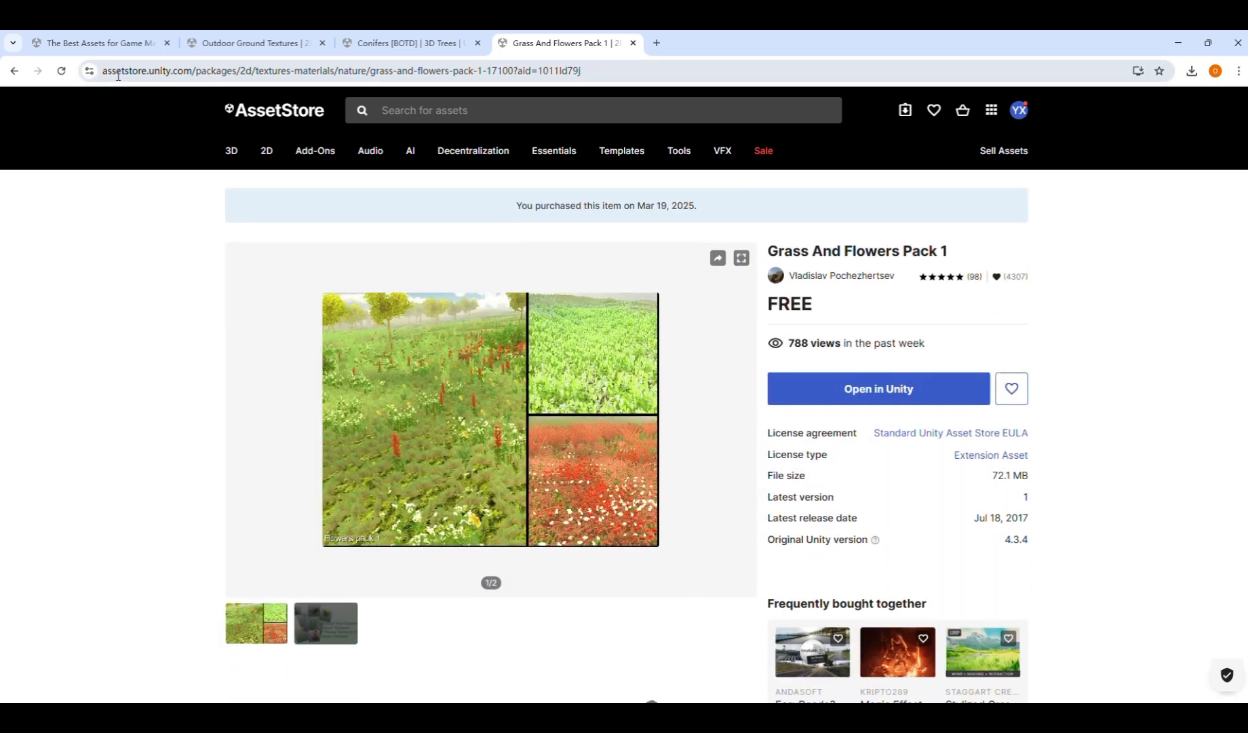
{"action": "left_click", "coordinate": [119, 43]}
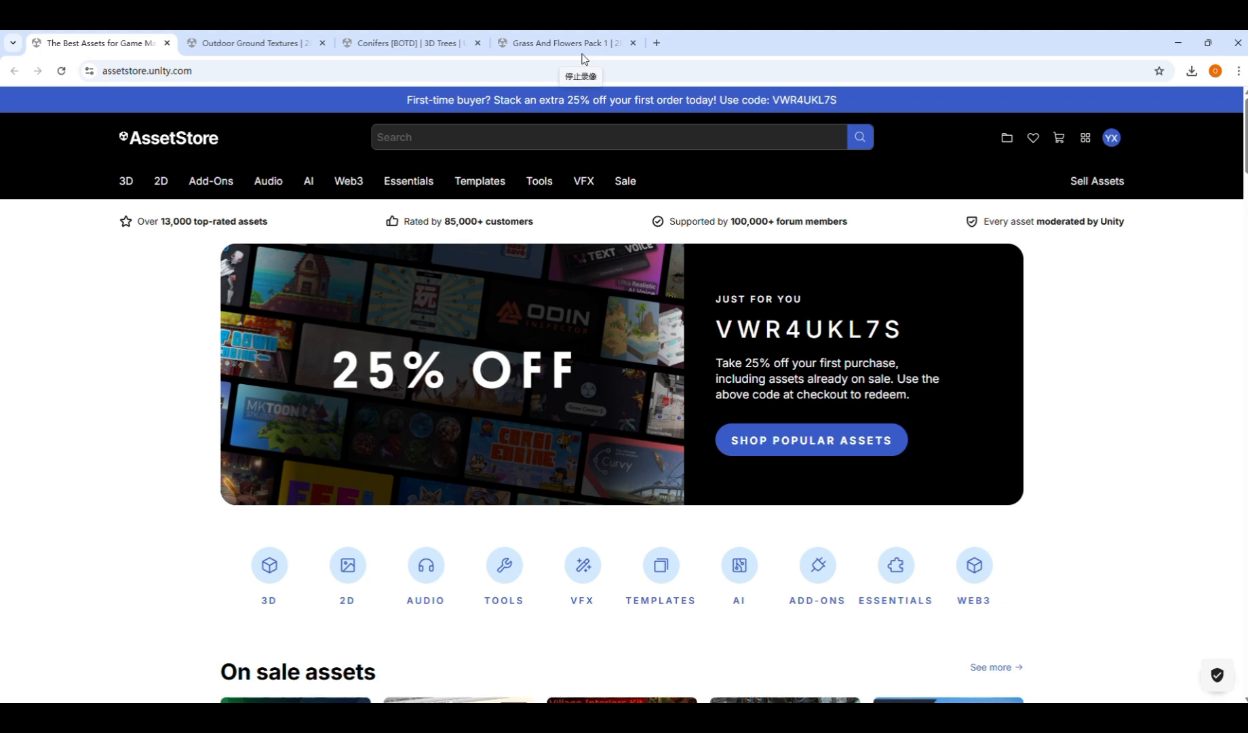
{"action": "left_click", "coordinate": [237, 39]}
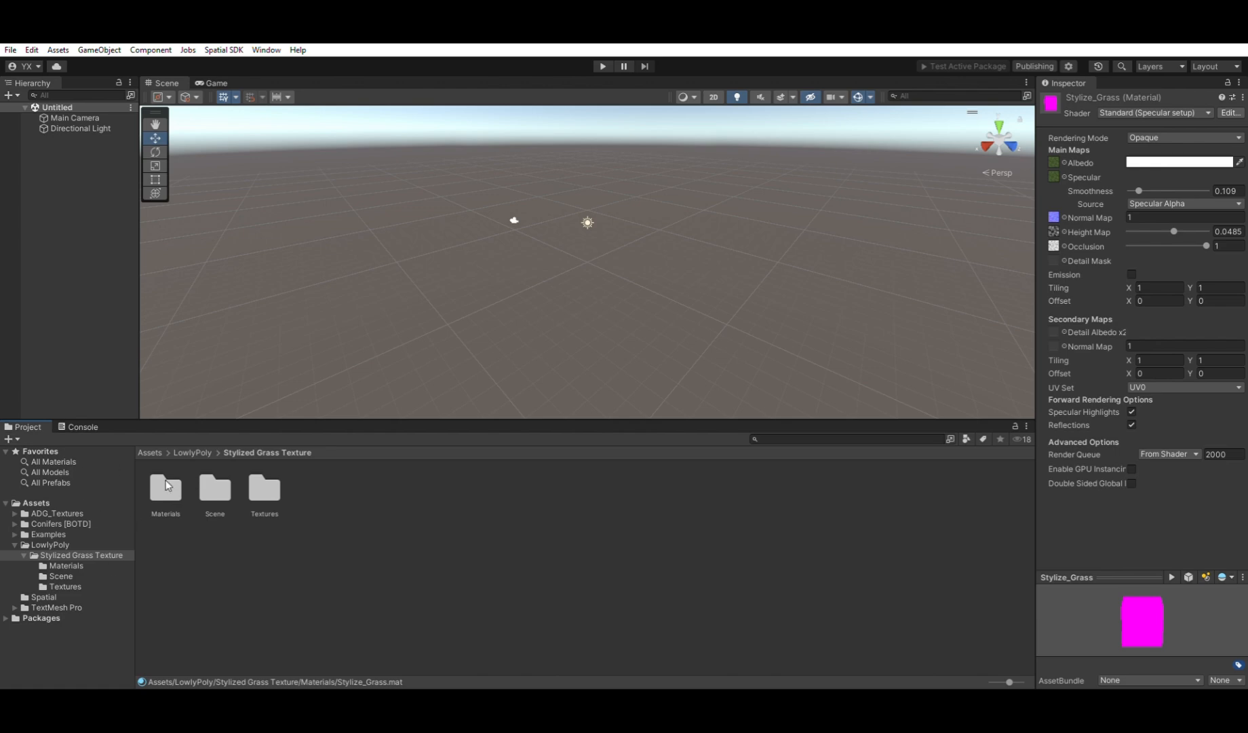
Open the Stylized Grass Texture demo scene and select both grass materials in that asset's Materials folder
{"action": "double_click", "coordinate": [166, 486]}
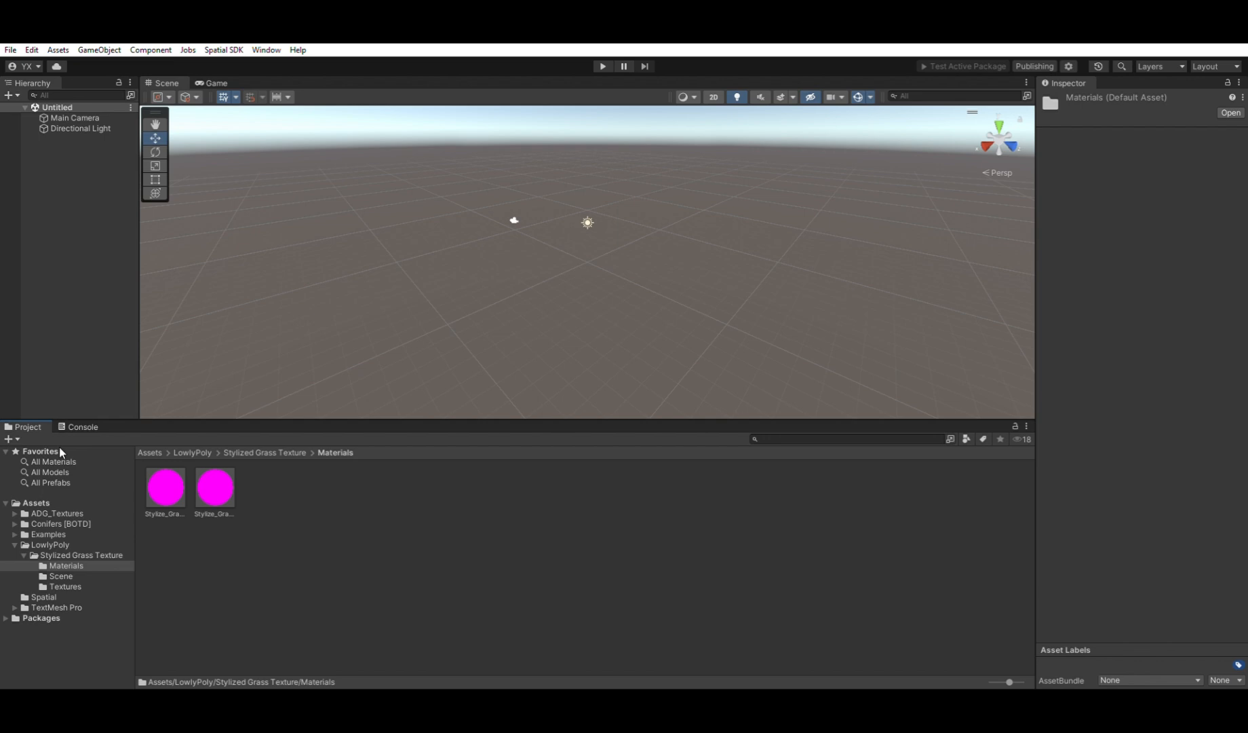
{"action": "left_click", "coordinate": [59, 555]}
{"action": "double_click", "coordinate": [214, 487]}
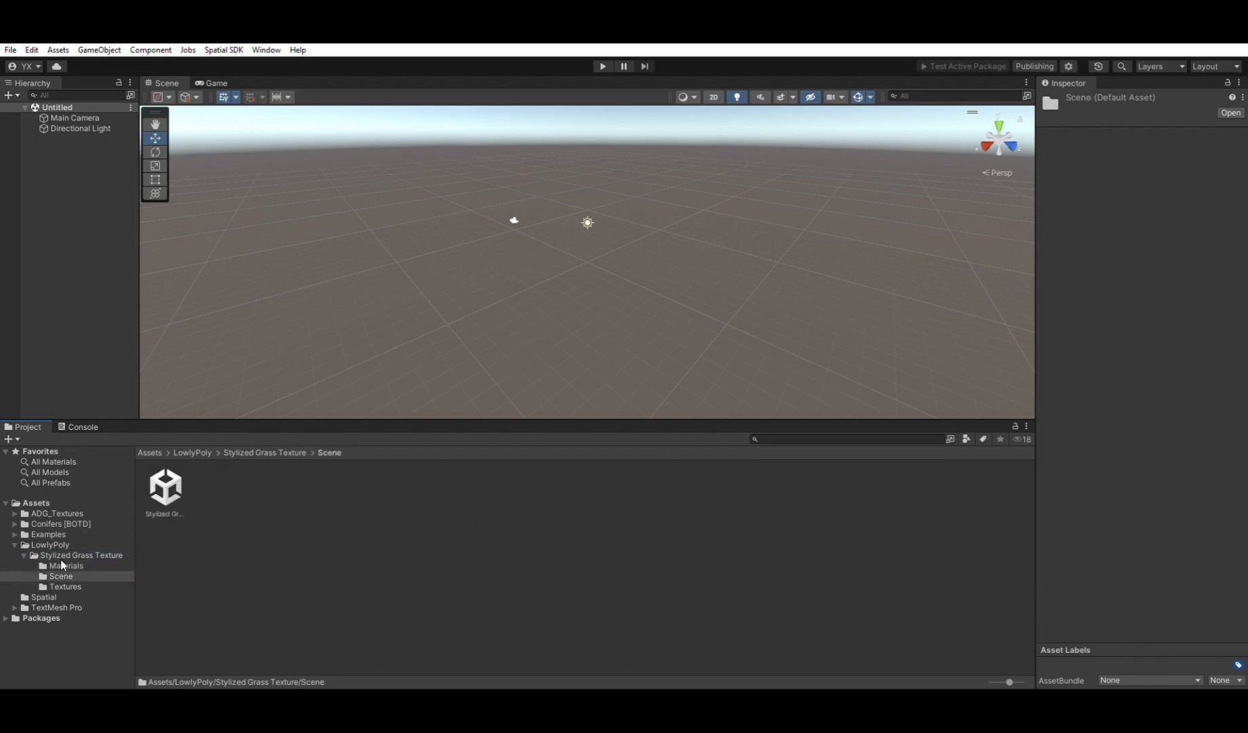
{"action": "left_click", "coordinate": [182, 477]}
{"action": "double_click", "coordinate": [166, 487]}
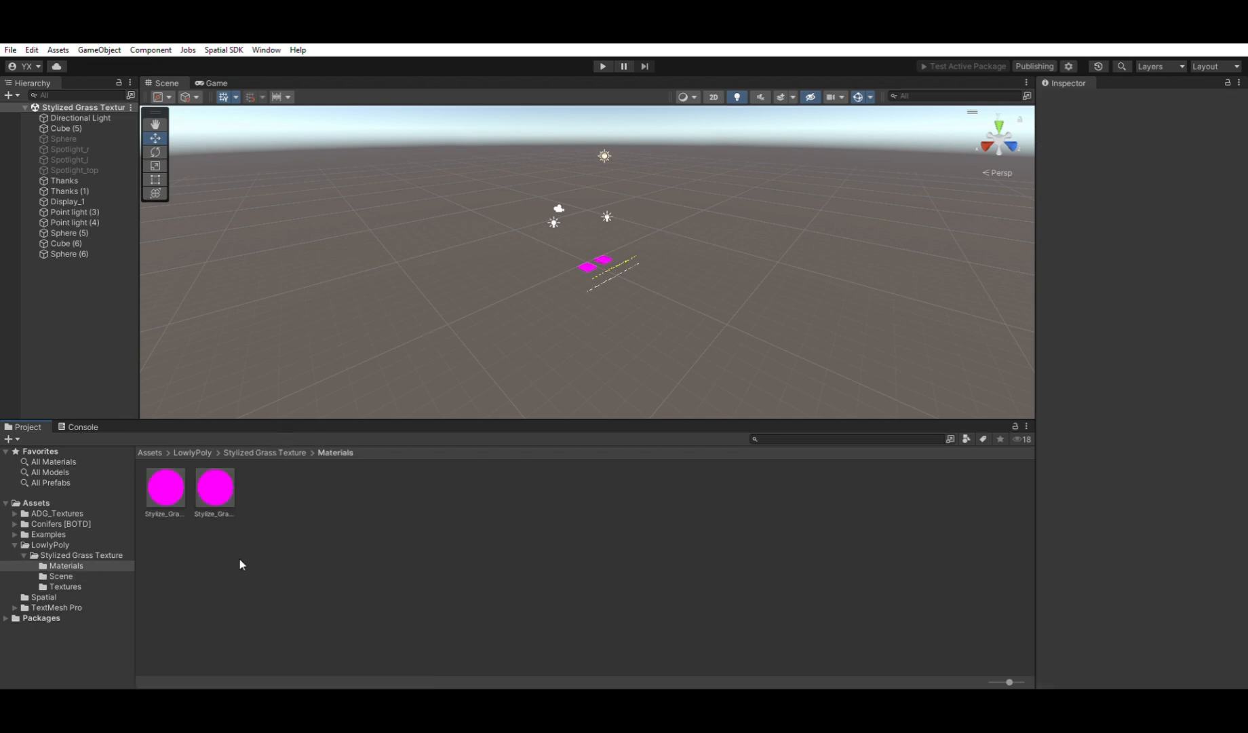
{"action": "left_click", "coordinate": [166, 487]}
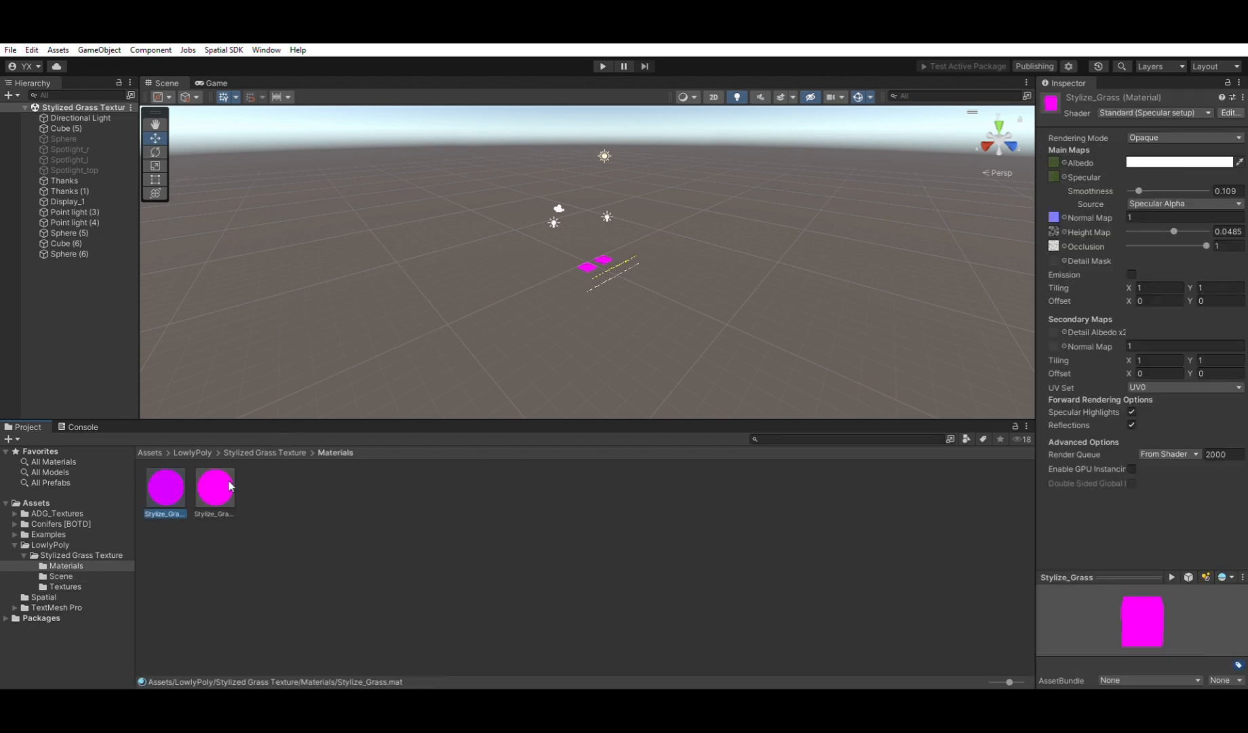
{"action": "left_click", "coordinate": [215, 487], "text": "ctrl"}
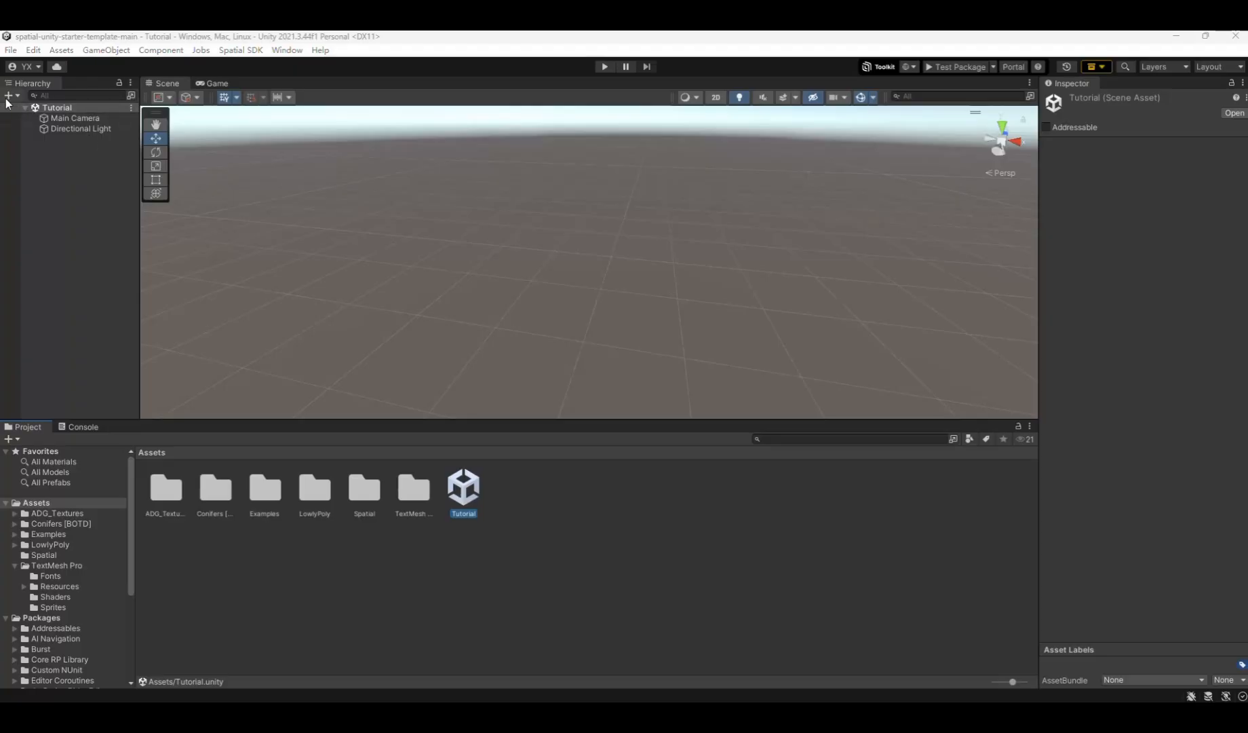
Add a terrain and a cube as 3D objects to the Tutorial scene
{"action": "left_click", "coordinate": [8, 96]}
{"action": "mouse_move", "coordinate": [33, 114]}
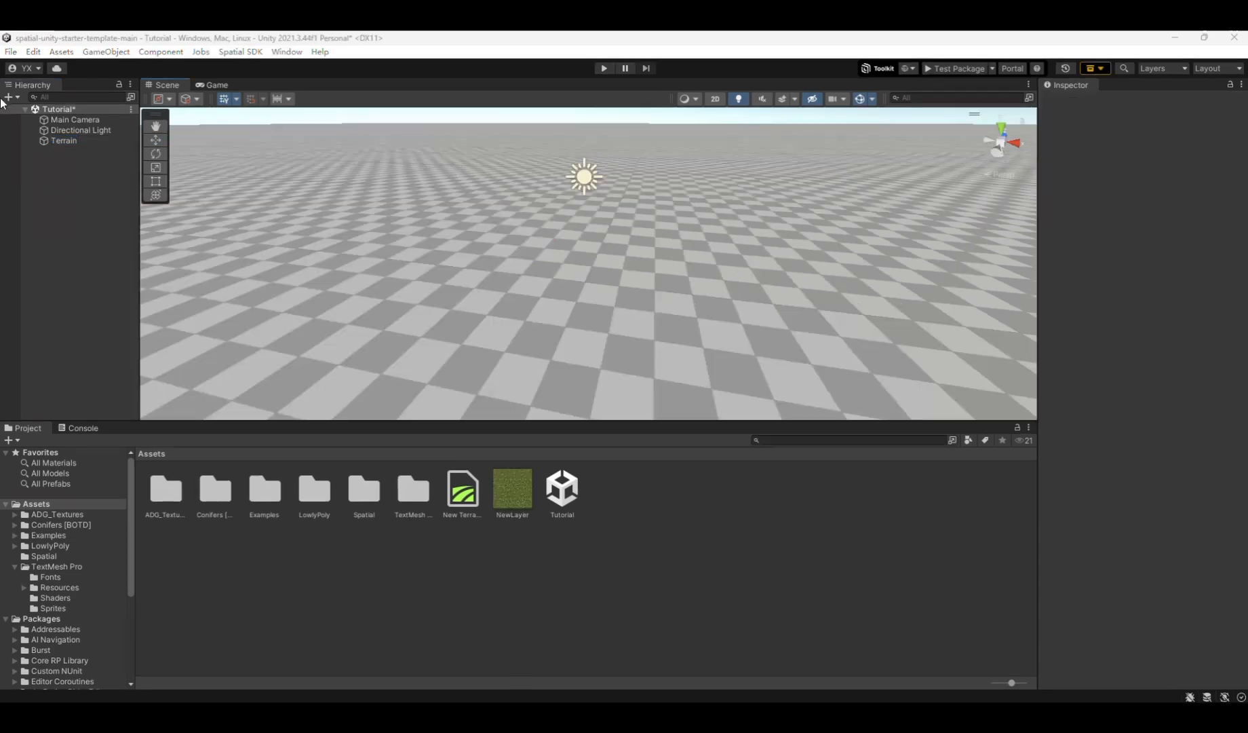
{"action": "left_click", "coordinate": [9, 97]}
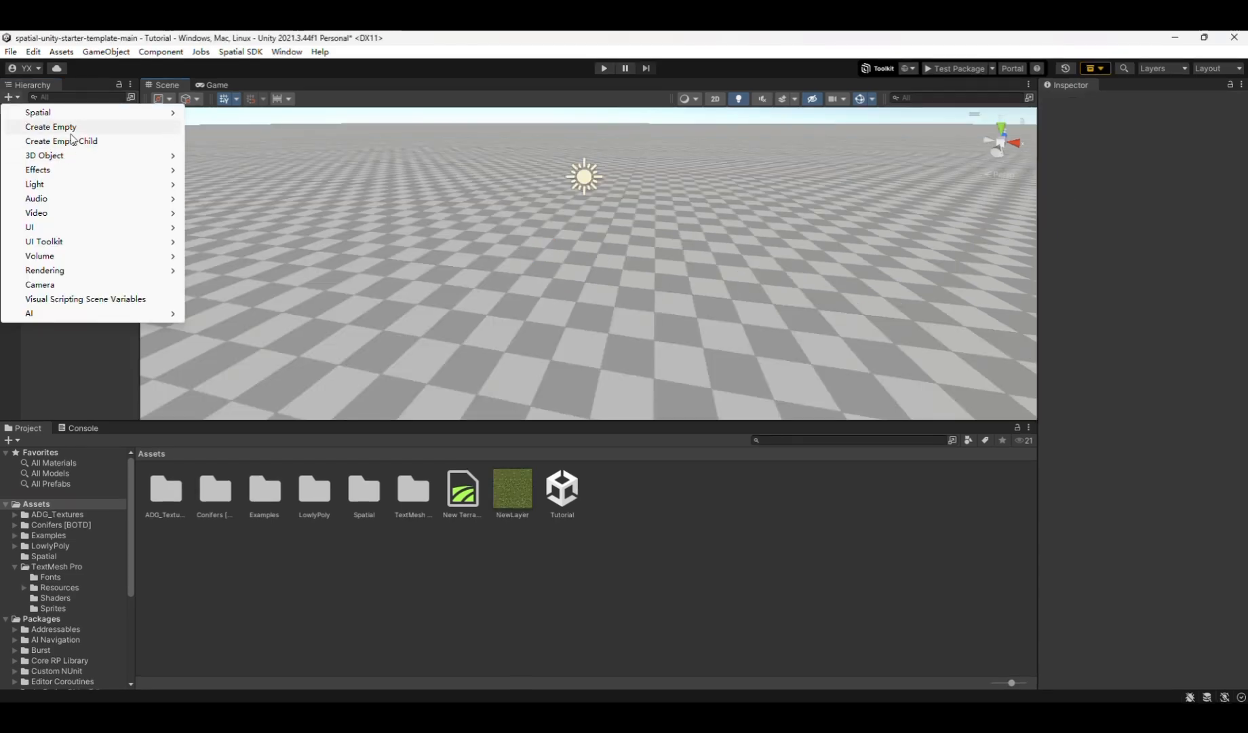
{"action": "mouse_move", "coordinate": [48, 155]}
{"action": "left_click", "coordinate": [229, 158]}
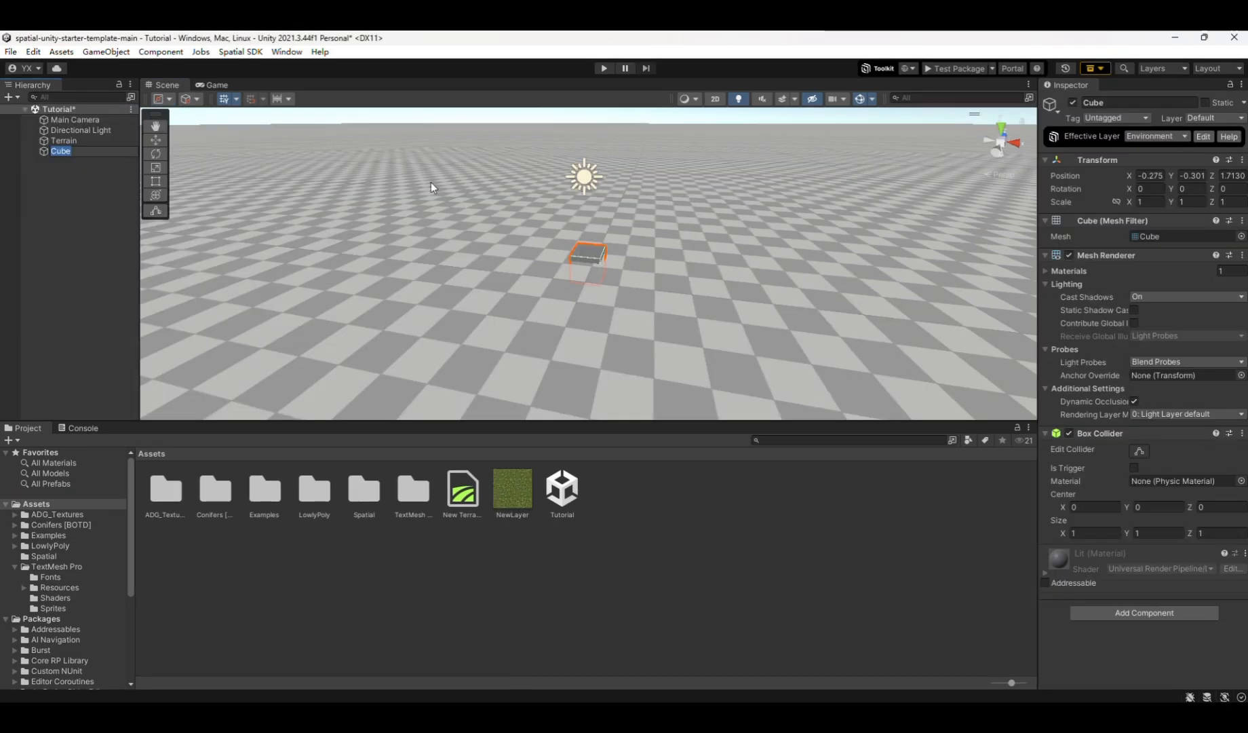
Increase the cube's Y scale to make it taller and set its Y position to 1
{"action": "left_click", "coordinate": [1188, 203]}
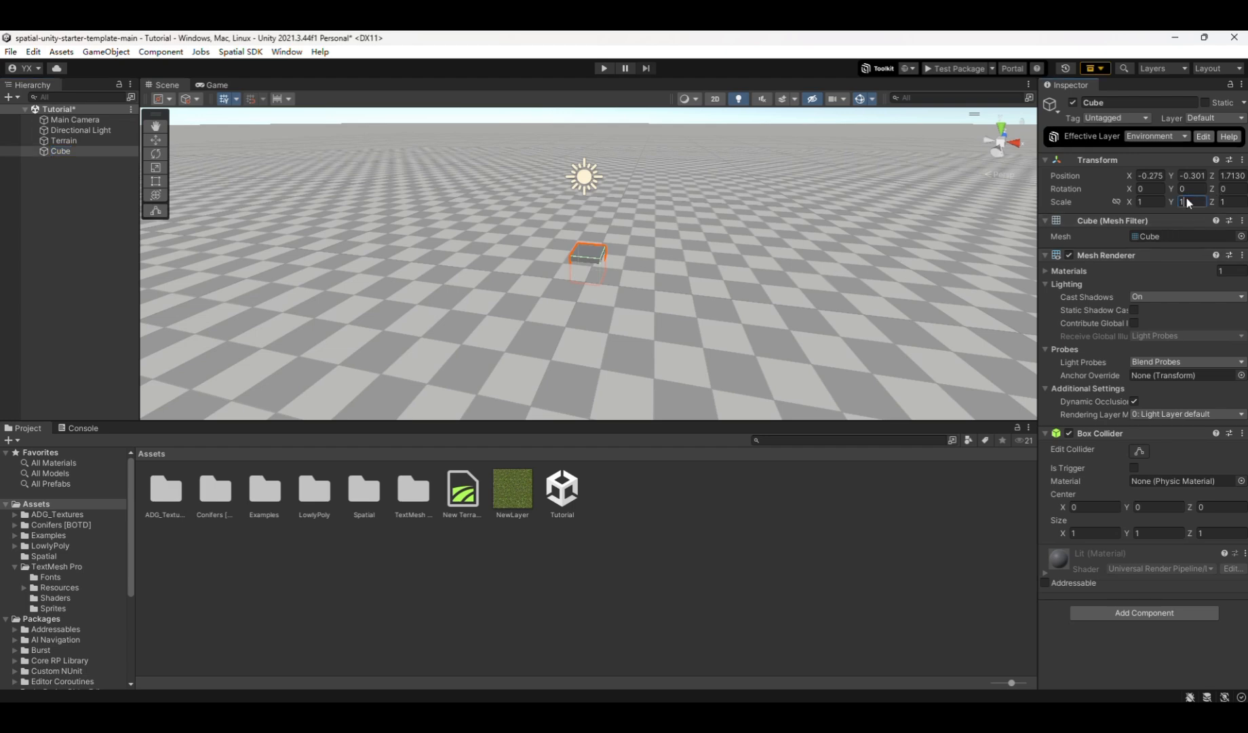
{"action": "left_click", "coordinate": [1188, 191]}
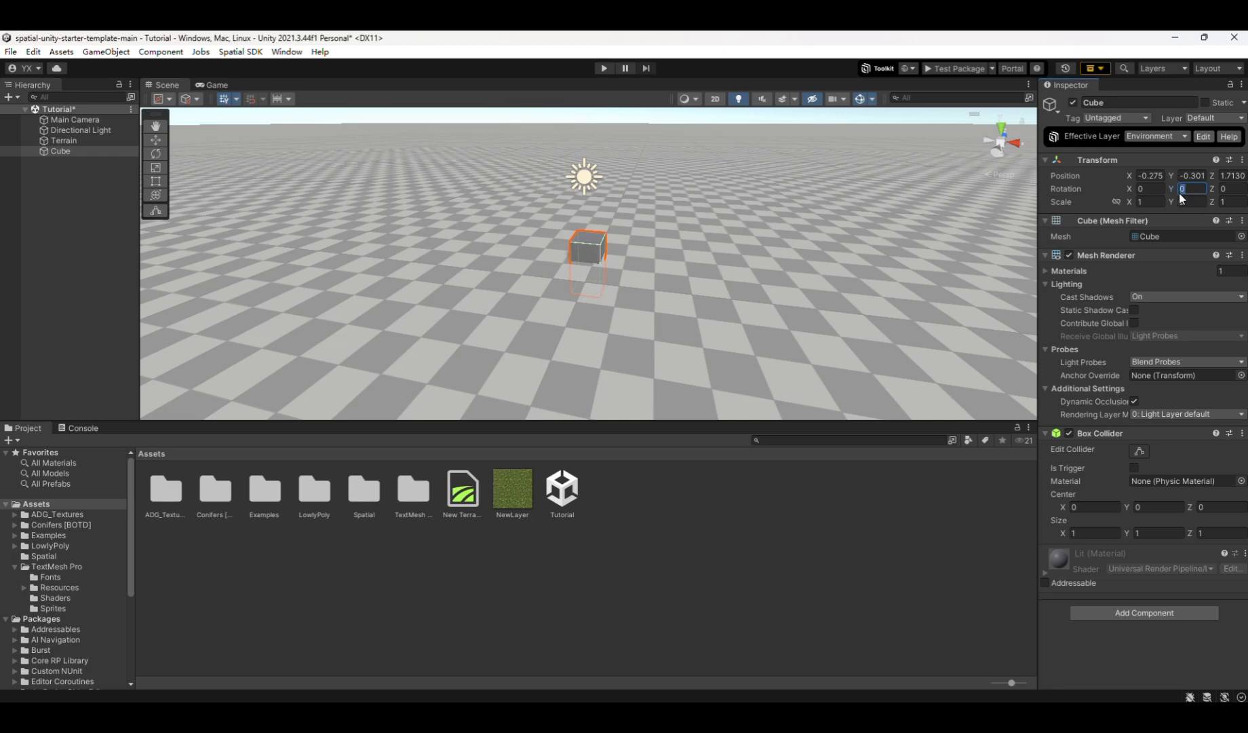
{"action": "left_click", "coordinate": [1194, 177]}
{"action": "type", "text": "1"}
{"action": "left_click", "coordinate": [1112, 655]}
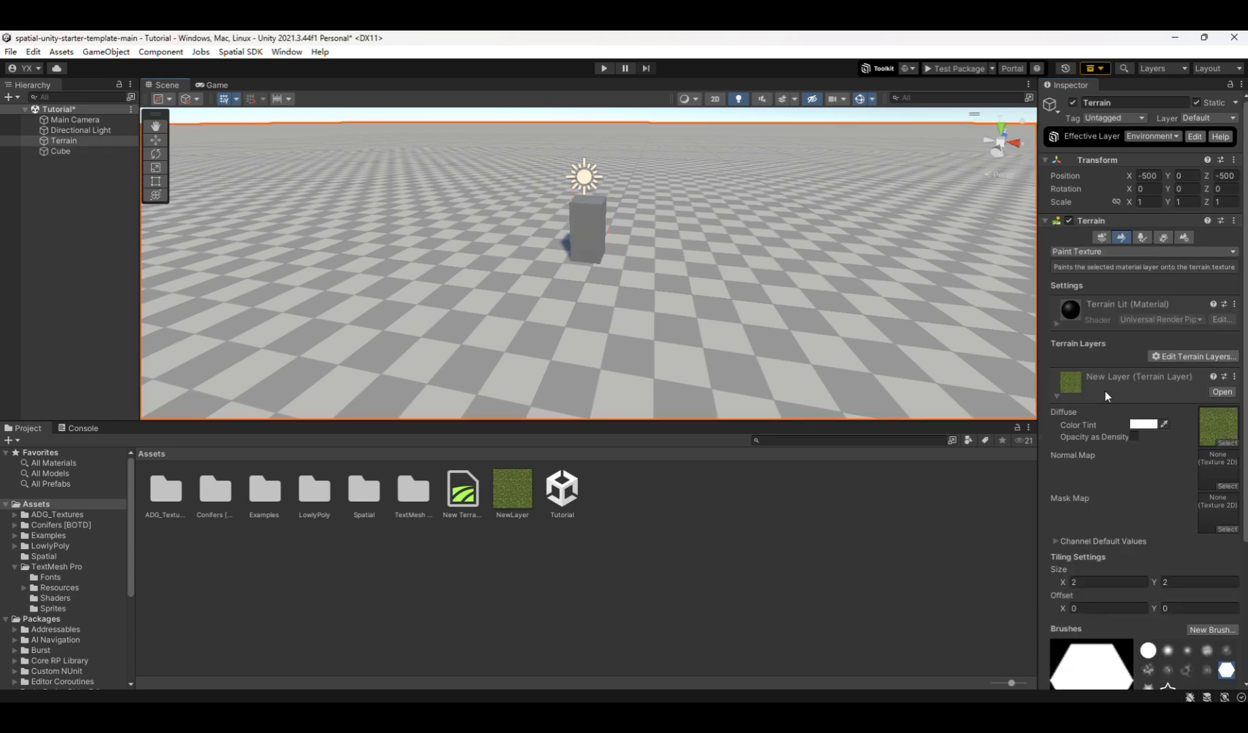
Add the existing NewLayer grass layer to the Terrain in Paint Texture mode
{"action": "left_click", "coordinate": [1083, 383]}
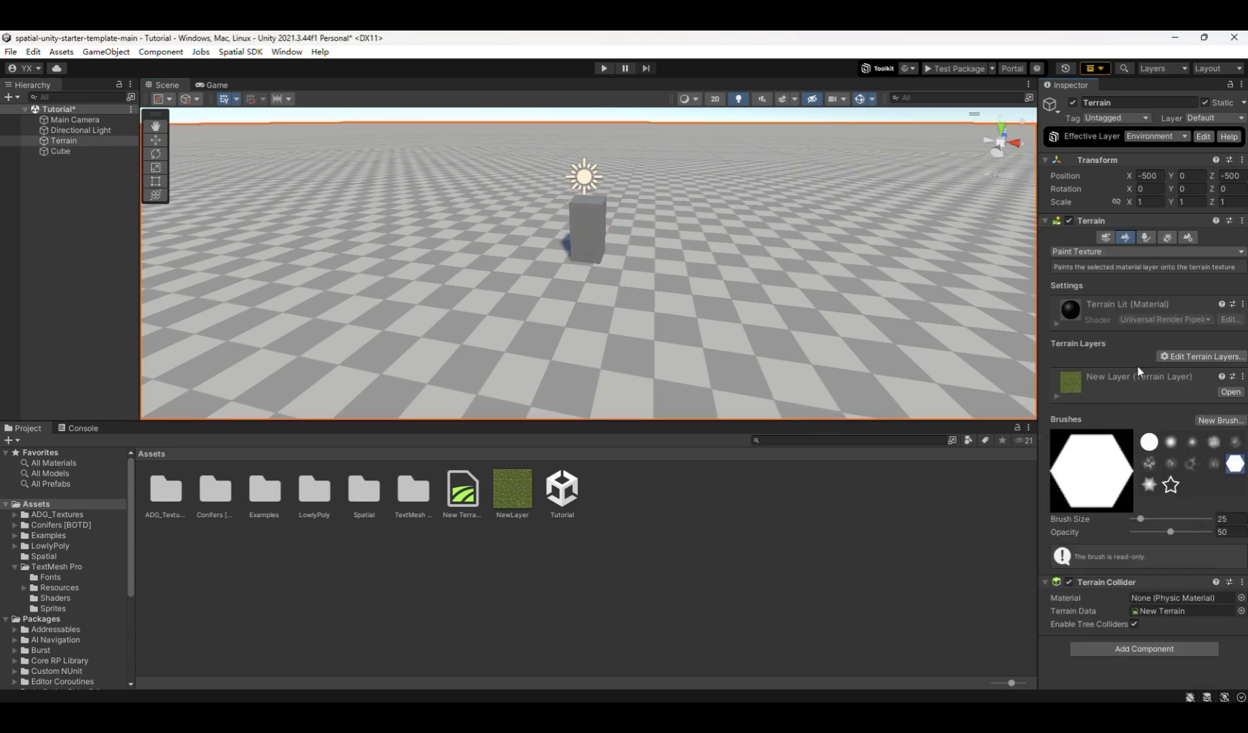
{"action": "left_click", "coordinate": [1146, 237]}
{"action": "left_click", "coordinate": [1125, 237]}
{"action": "left_click", "coordinate": [1214, 356]}
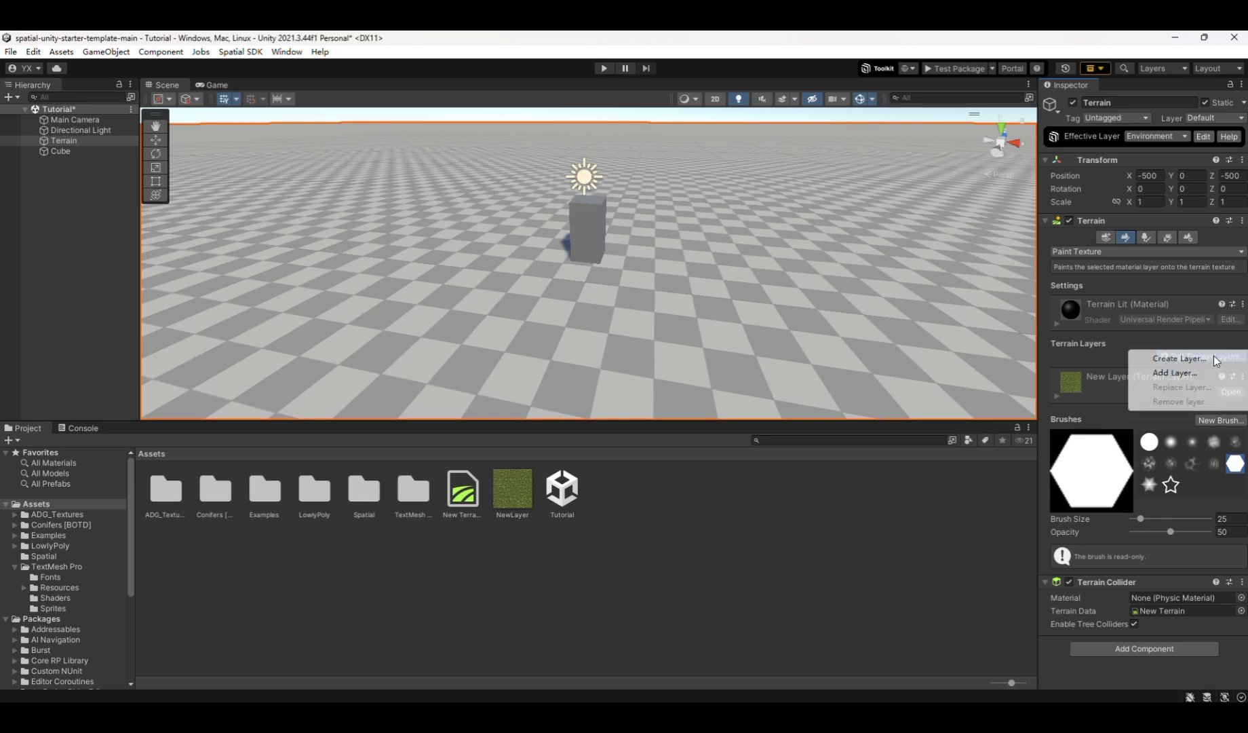
{"action": "left_click", "coordinate": [1197, 372]}
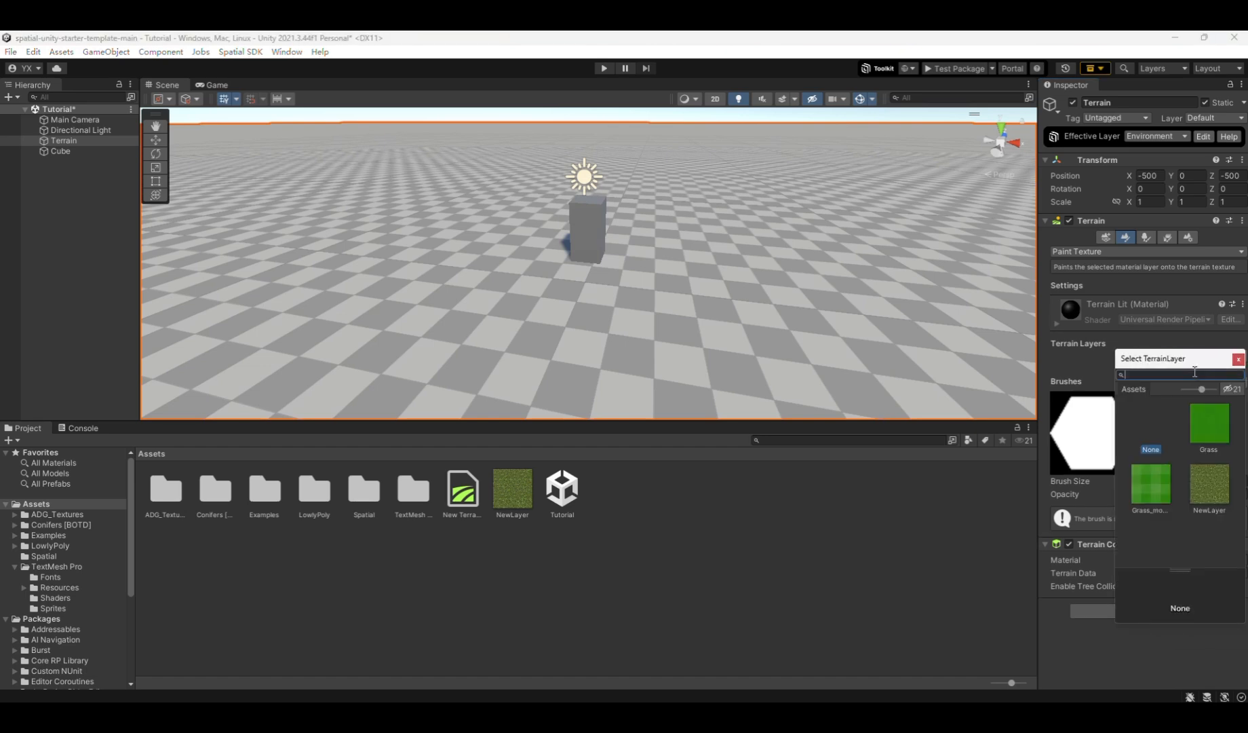
{"action": "left_click", "coordinate": [1210, 483]}
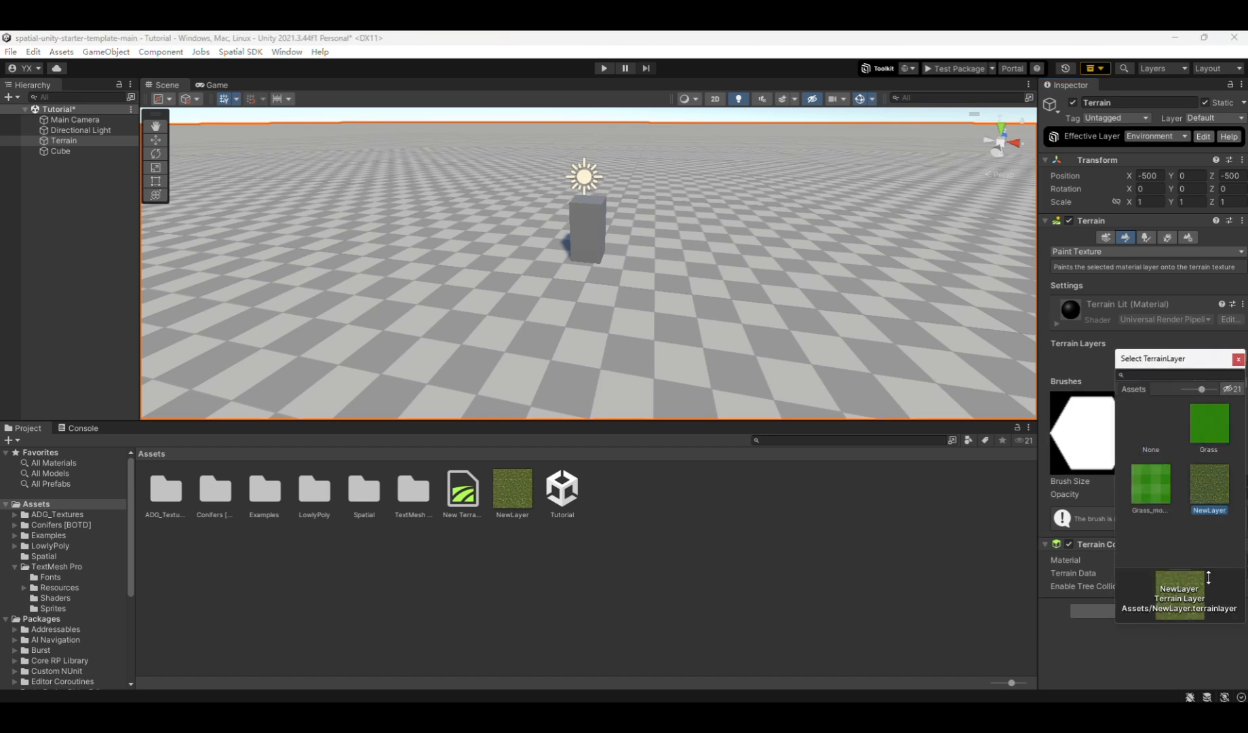
{"action": "left_click", "coordinate": [1222, 348]}
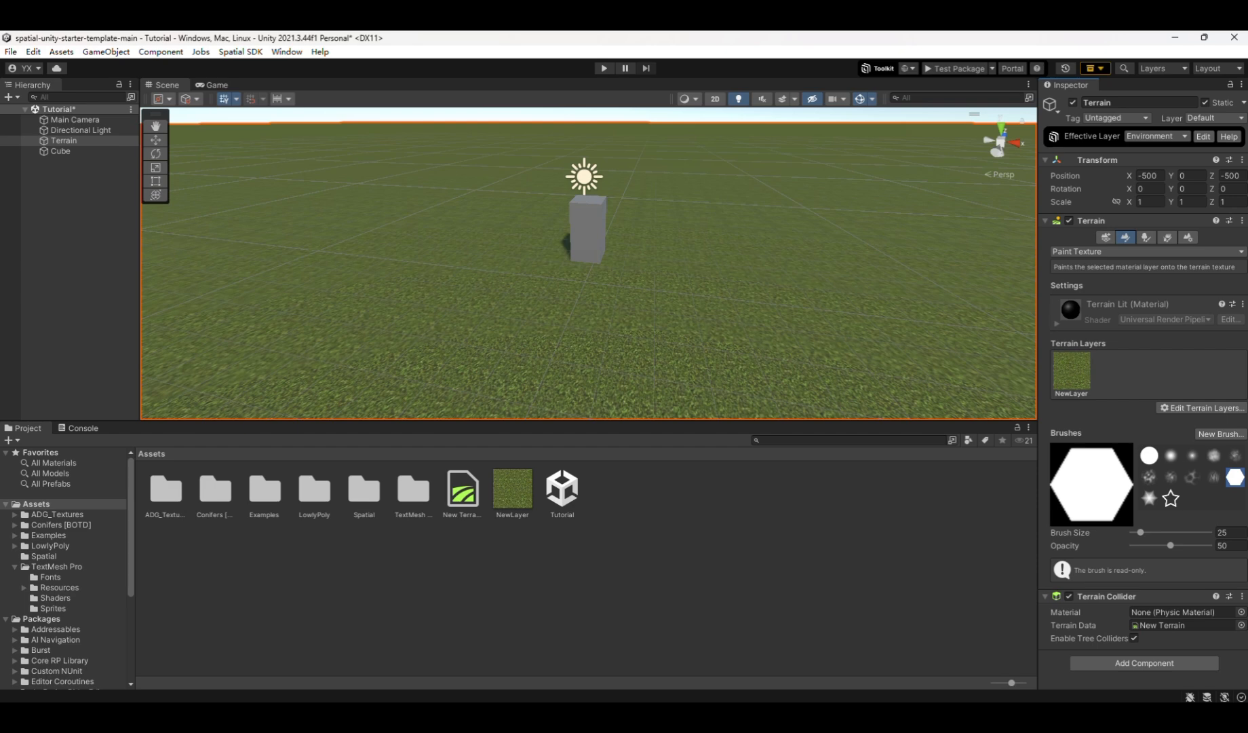
Try X tiling sizes of 1 and 3 on the NewLayer terrain layer and set it back to 2
{"action": "left_click", "coordinate": [506, 499]}
{"action": "left_click", "coordinate": [463, 493]}
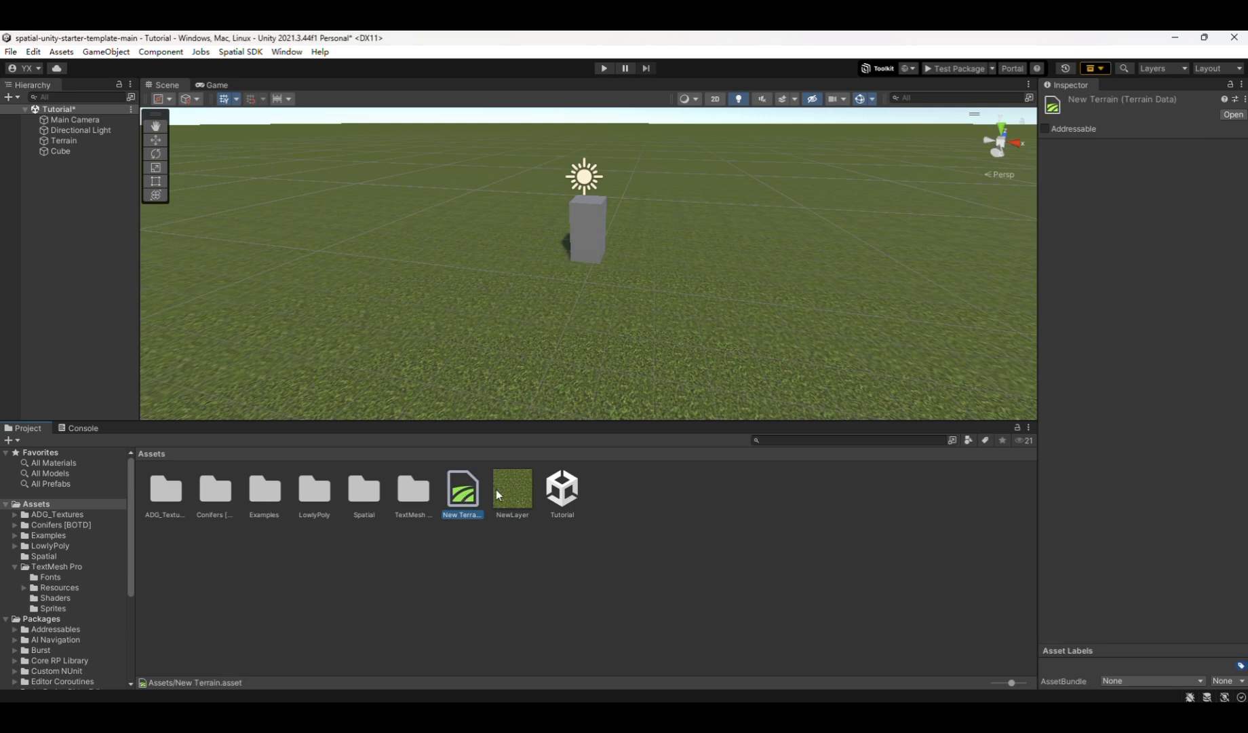
{"action": "left_click", "coordinate": [496, 490]}
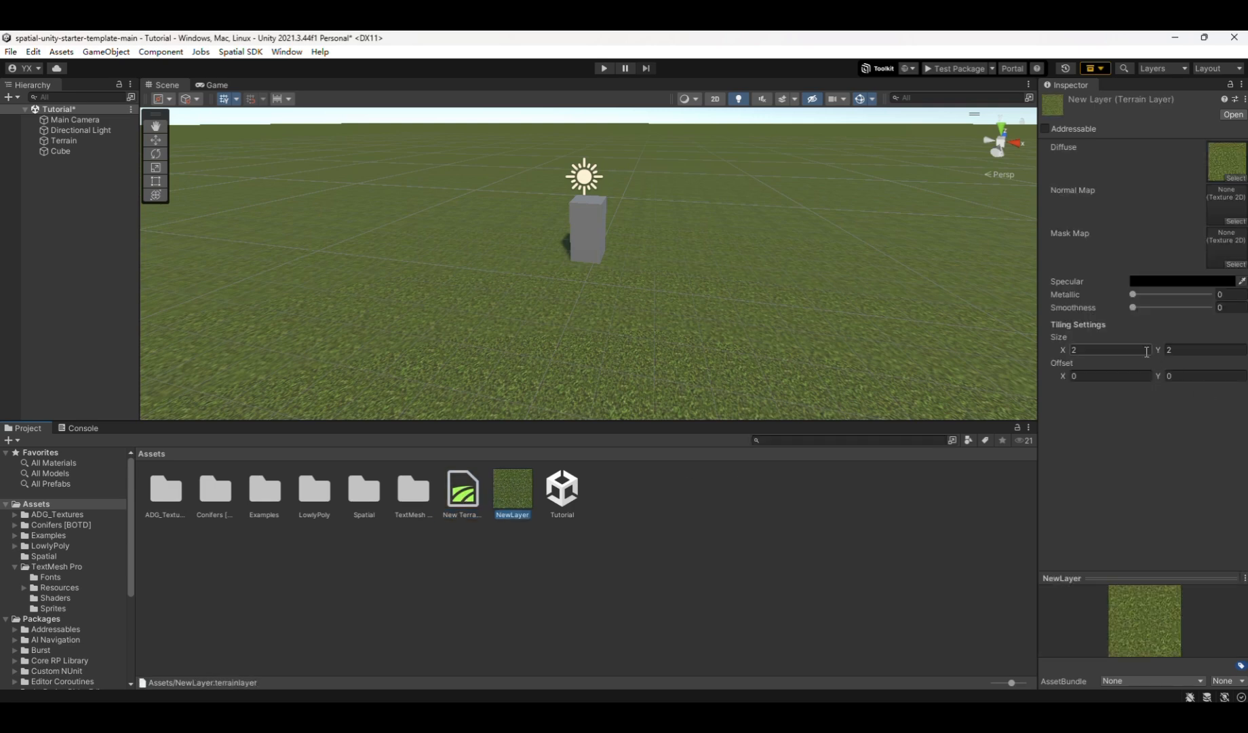
{"action": "left_click", "coordinate": [1124, 350]}
{"action": "type", "text": "1"}
{"action": "type", "text": "3"}
{"action": "type", "text": "2"}
{"action": "left_click", "coordinate": [1111, 401]}
Add the existing Grass layer to the Terrain, switch its diffuse to the brown Ground 10 texture, and paint a dirt path around the cube
{"action": "left_click", "coordinate": [850, 283]}
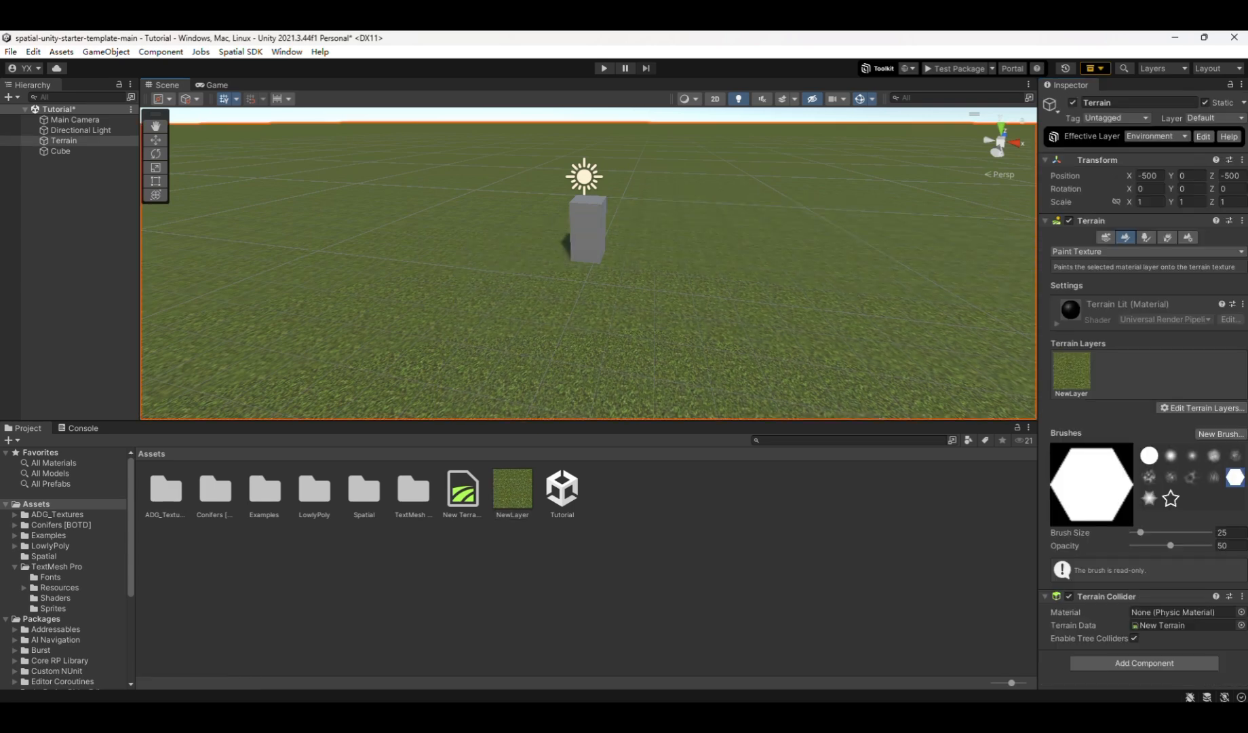
{"action": "left_click", "coordinate": [1208, 407]}
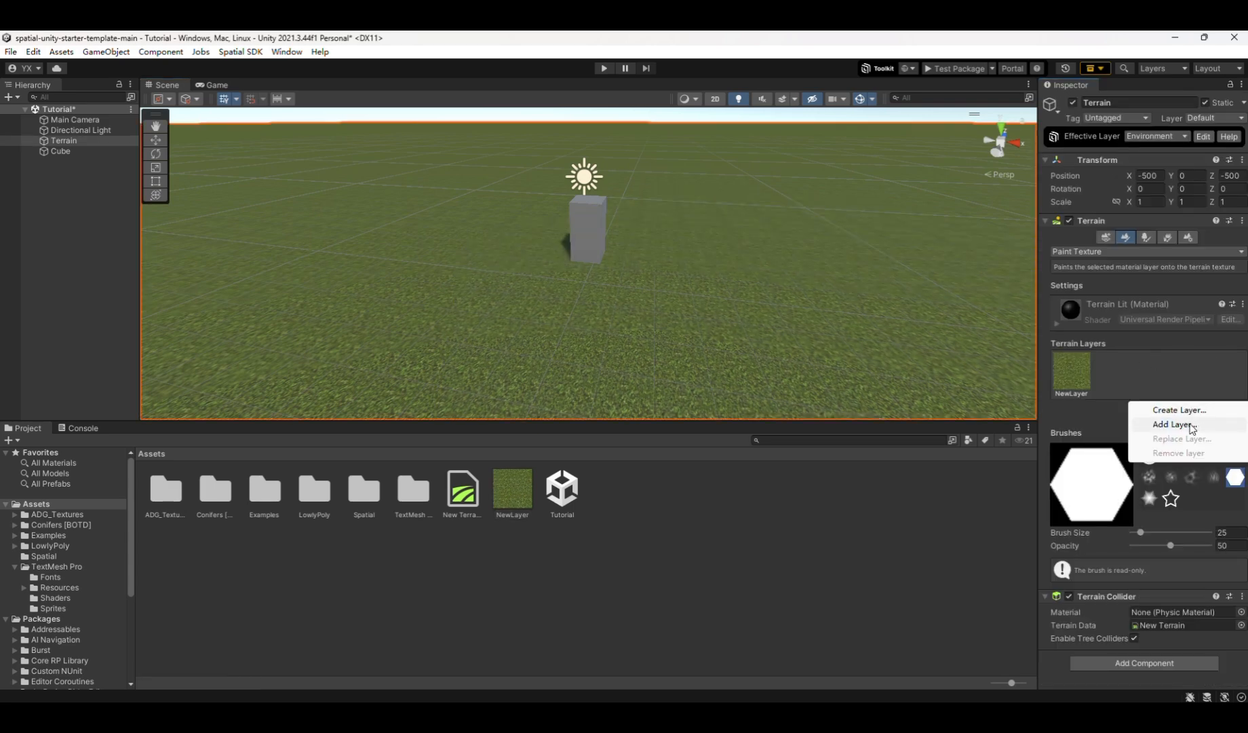
{"action": "left_click", "coordinate": [1190, 428]}
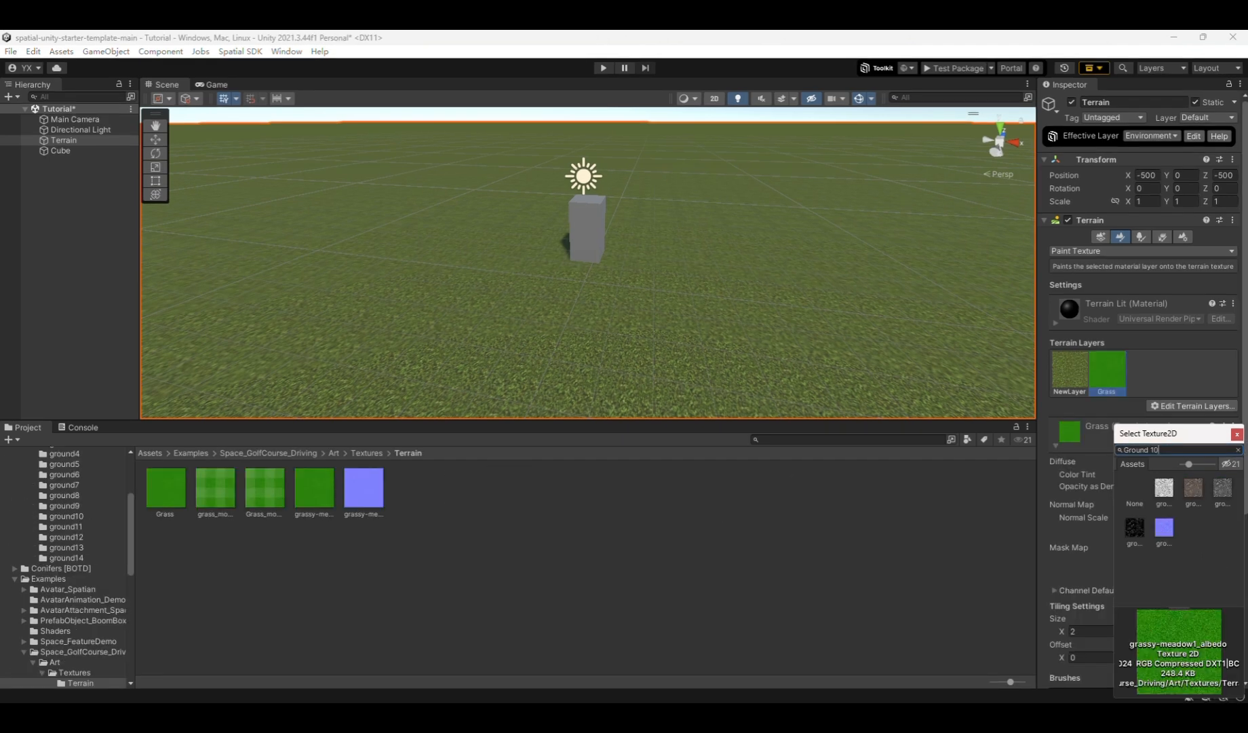
{"action": "double_click", "coordinate": [1191, 492]}
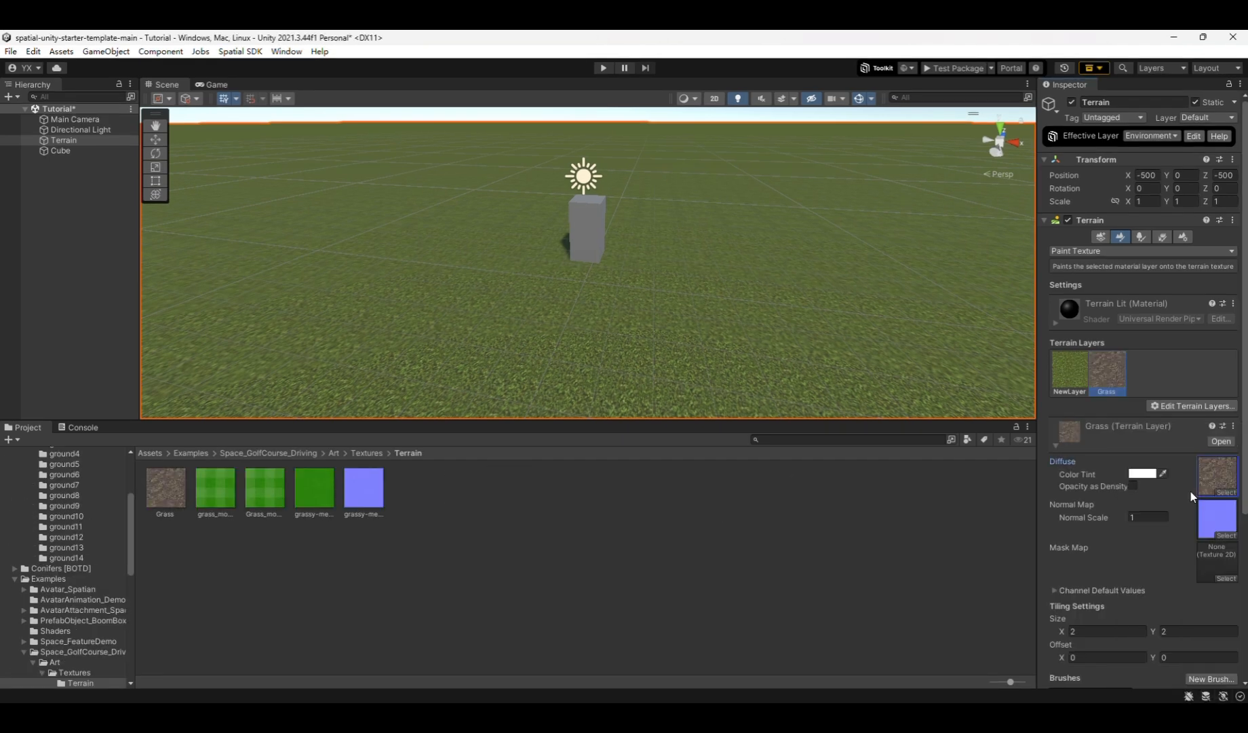
{"action": "mouse_move", "coordinate": [649, 171]}
{"action": "left_mouse_down"}
{"action": "mouse_move", "coordinate": [611, 213]}
{"action": "mouse_move", "coordinate": [618, 229]}
{"action": "left_mouse_up"}
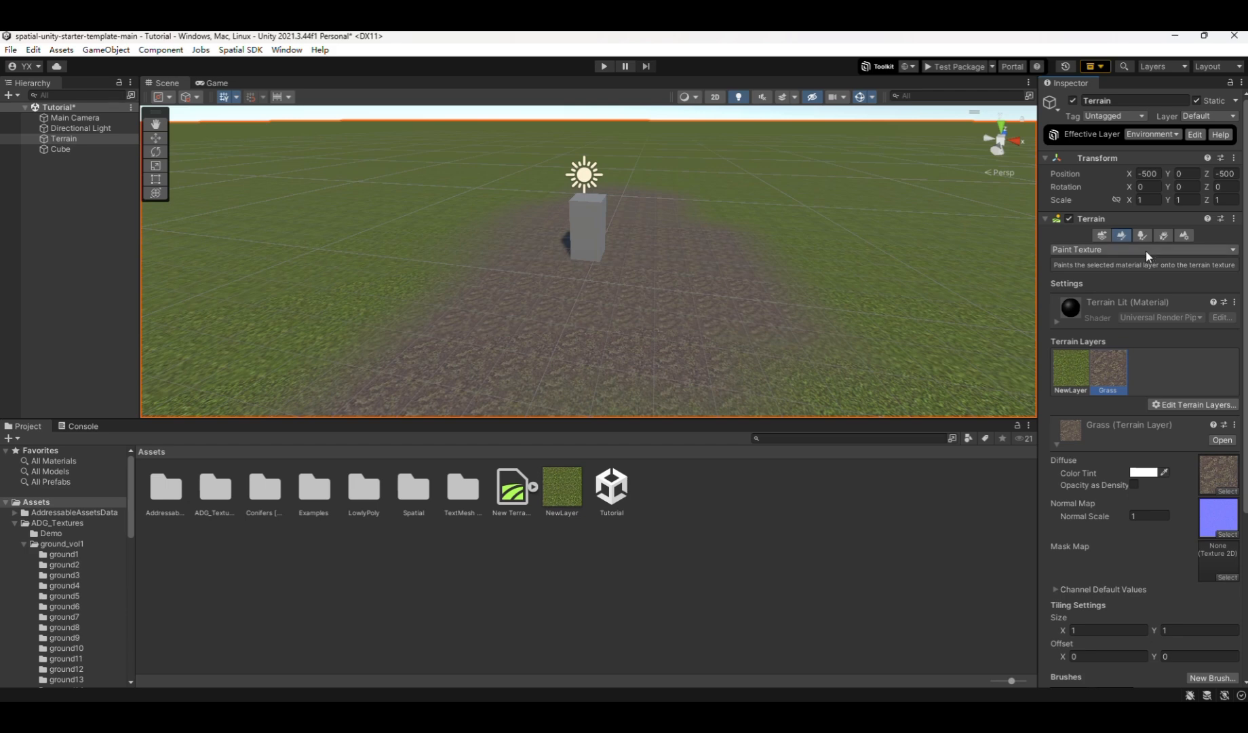
Sculpt bumps along the dirt path with Raise or Lower Terrain, using a patterned brush at size 4 and opacity 1.9
{"action": "left_click", "coordinate": [1115, 248]}
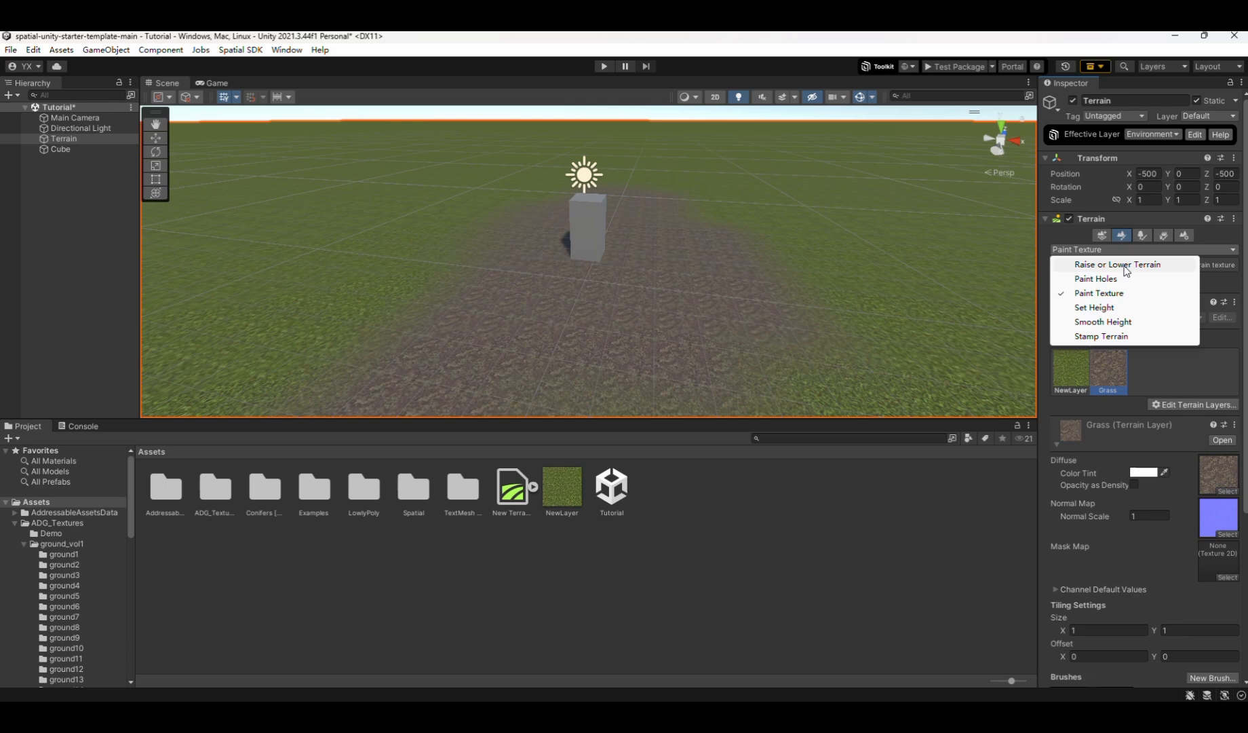
{"action": "left_click", "coordinate": [1123, 265]}
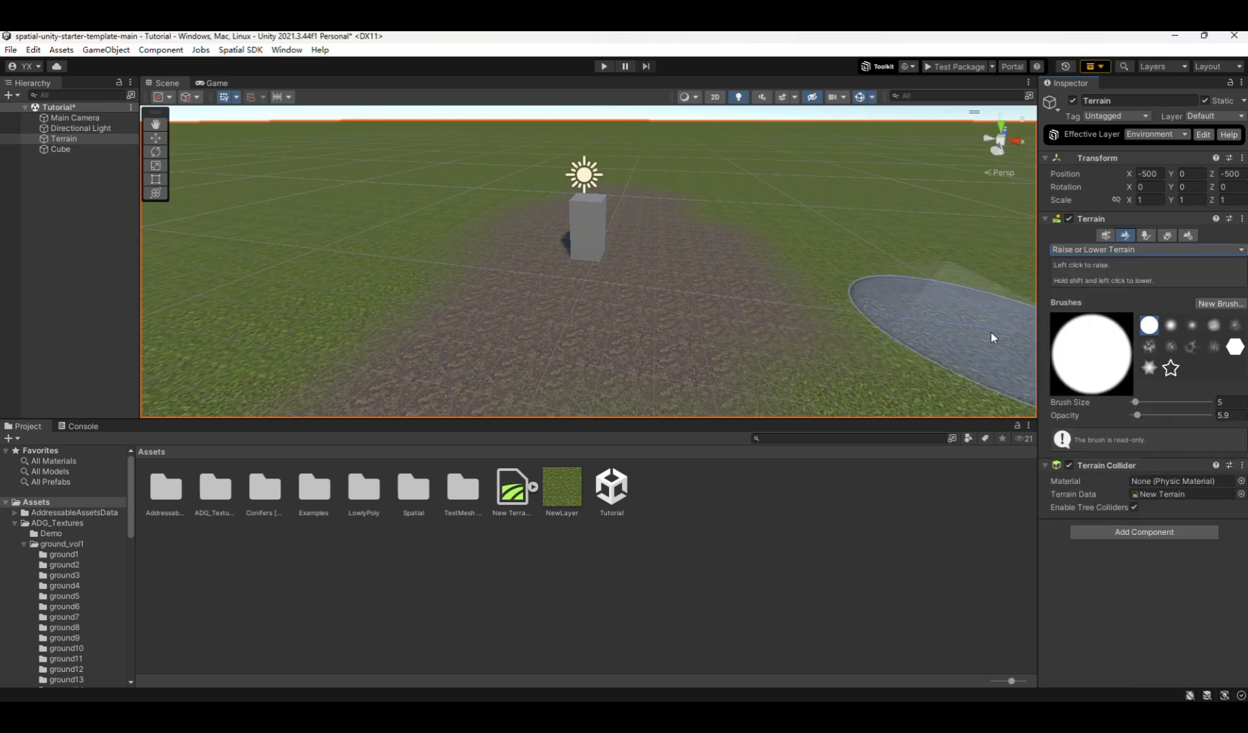
{"action": "mouse_move", "coordinate": [1135, 401]}
{"action": "left_mouse_down"}
{"action": "mouse_move", "coordinate": [1155, 414]}
{"action": "mouse_move", "coordinate": [1143, 414]}
{"action": "left_mouse_up"}
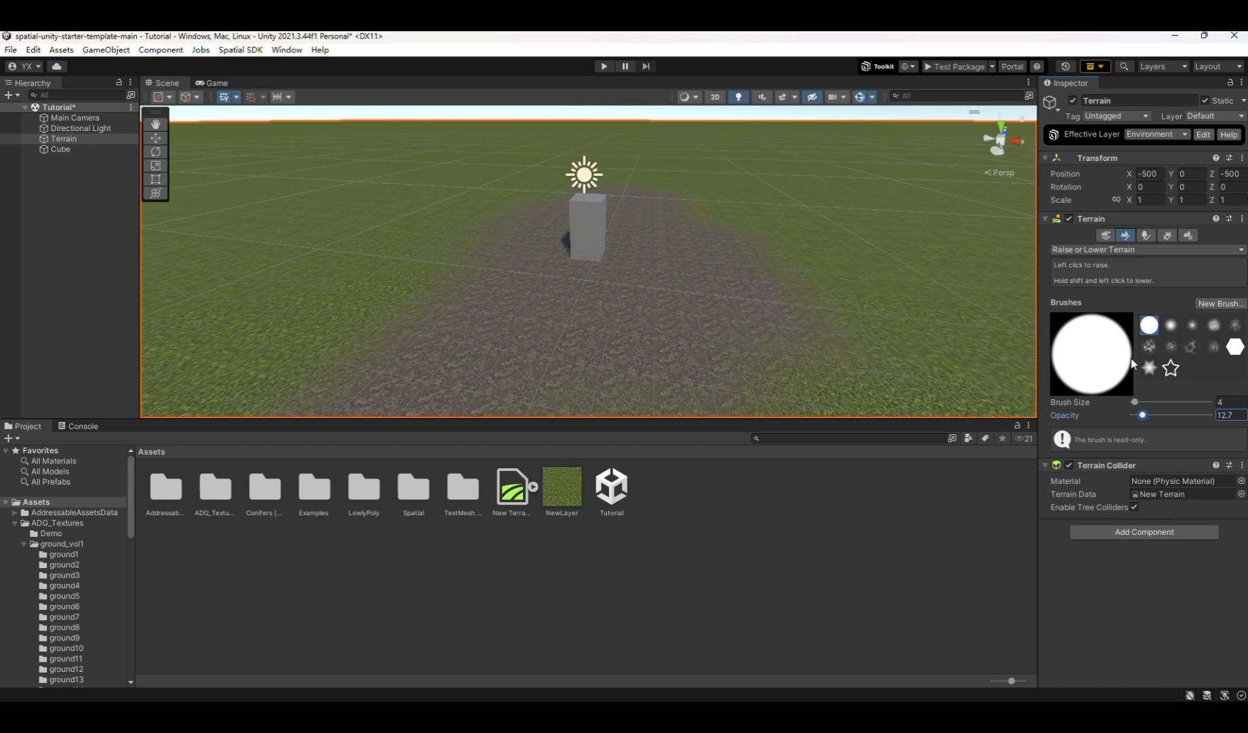
{"action": "left_click", "coordinate": [1171, 347]}
{"action": "mouse_move", "coordinate": [715, 264]}
{"action": "left_mouse_down"}
{"action": "mouse_move", "coordinate": [758, 298]}
{"action": "mouse_move", "coordinate": [808, 270]}
{"action": "mouse_move", "coordinate": [947, 284]}
{"action": "mouse_move", "coordinate": [912, 320]}
{"action": "mouse_move", "coordinate": [1036, 397]}
{"action": "left_mouse_up"}
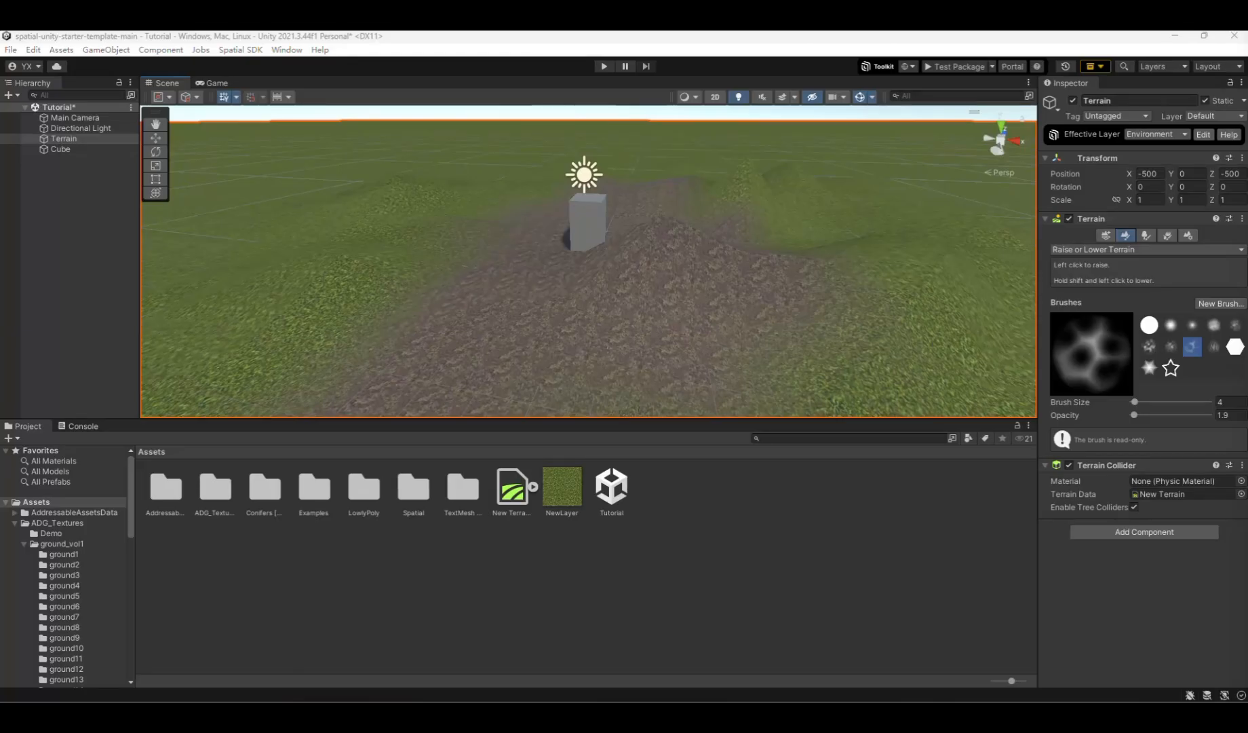
Add the PF Conifer Bare BOTD prefab as a terrain tree in Paint Trees mode and paint it around the cube
{"action": "left_click", "coordinate": [1146, 237]}
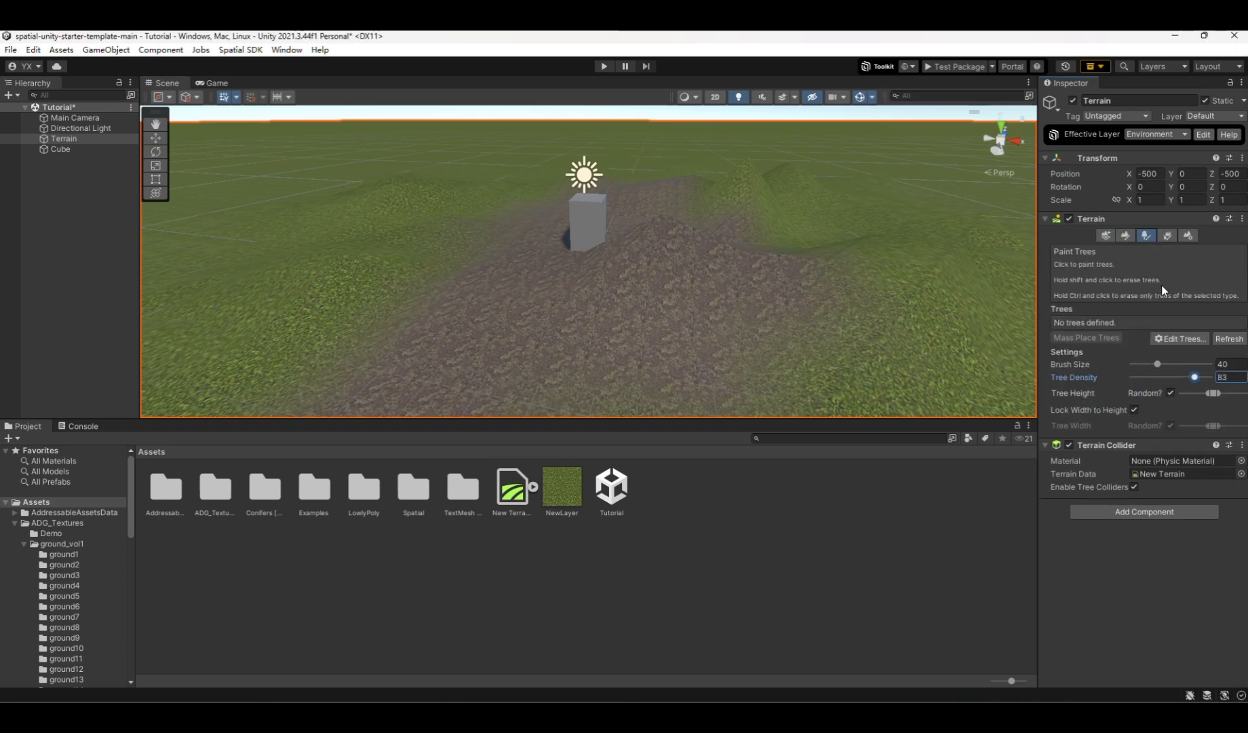
{"action": "left_click", "coordinate": [1166, 338]}
{"action": "left_click", "coordinate": [1176, 344]}
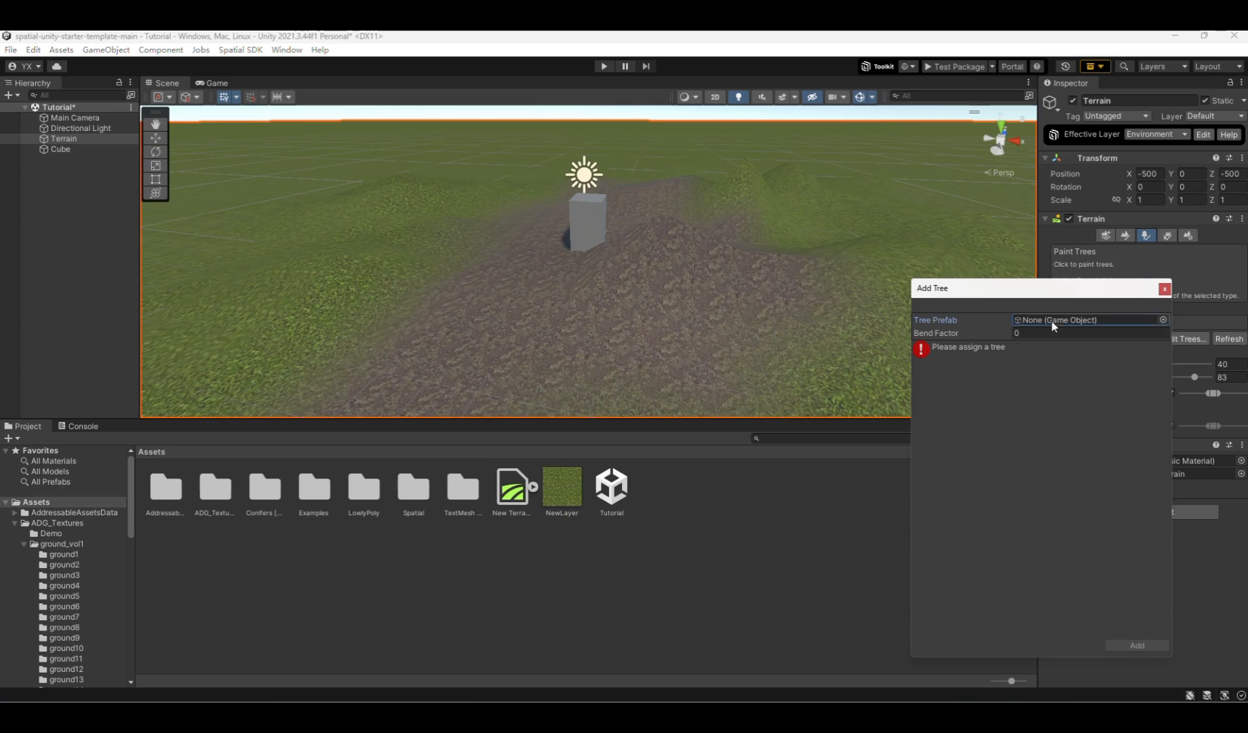
{"action": "left_click", "coordinate": [1162, 320]}
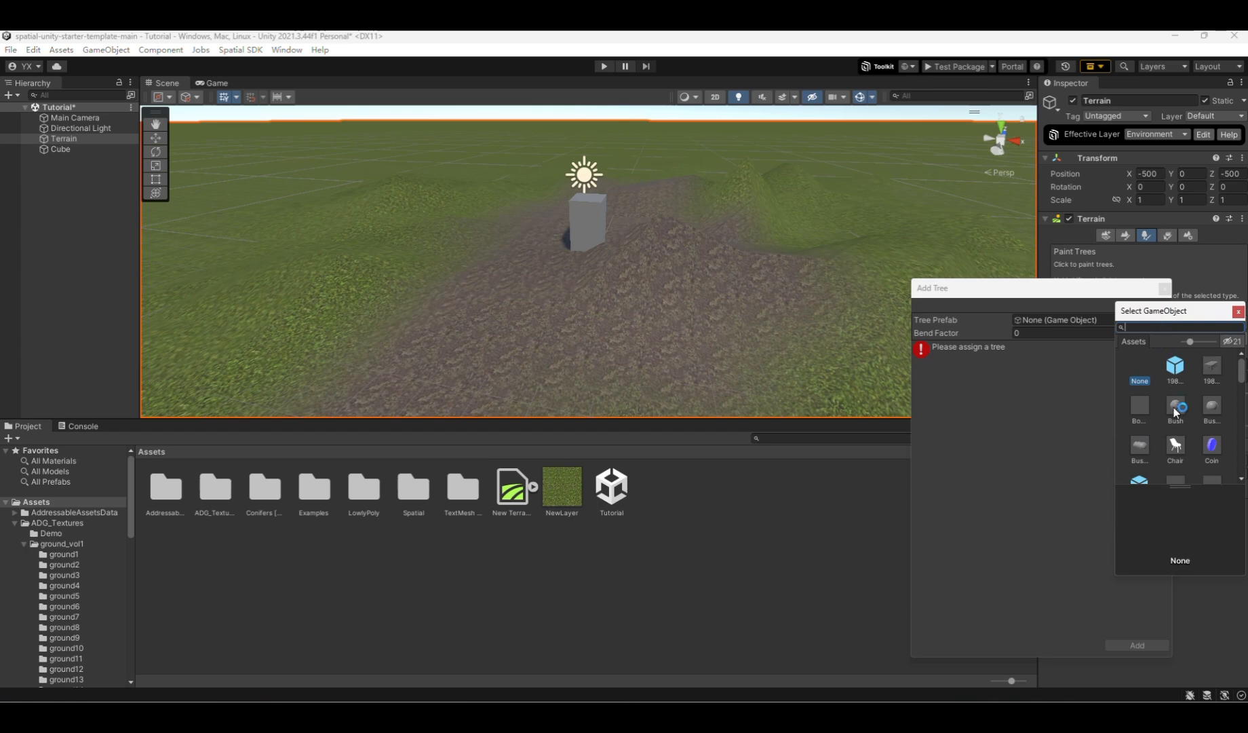
{"action": "type", "text": "Con"}
{"action": "left_click", "coordinate": [1167, 365]}
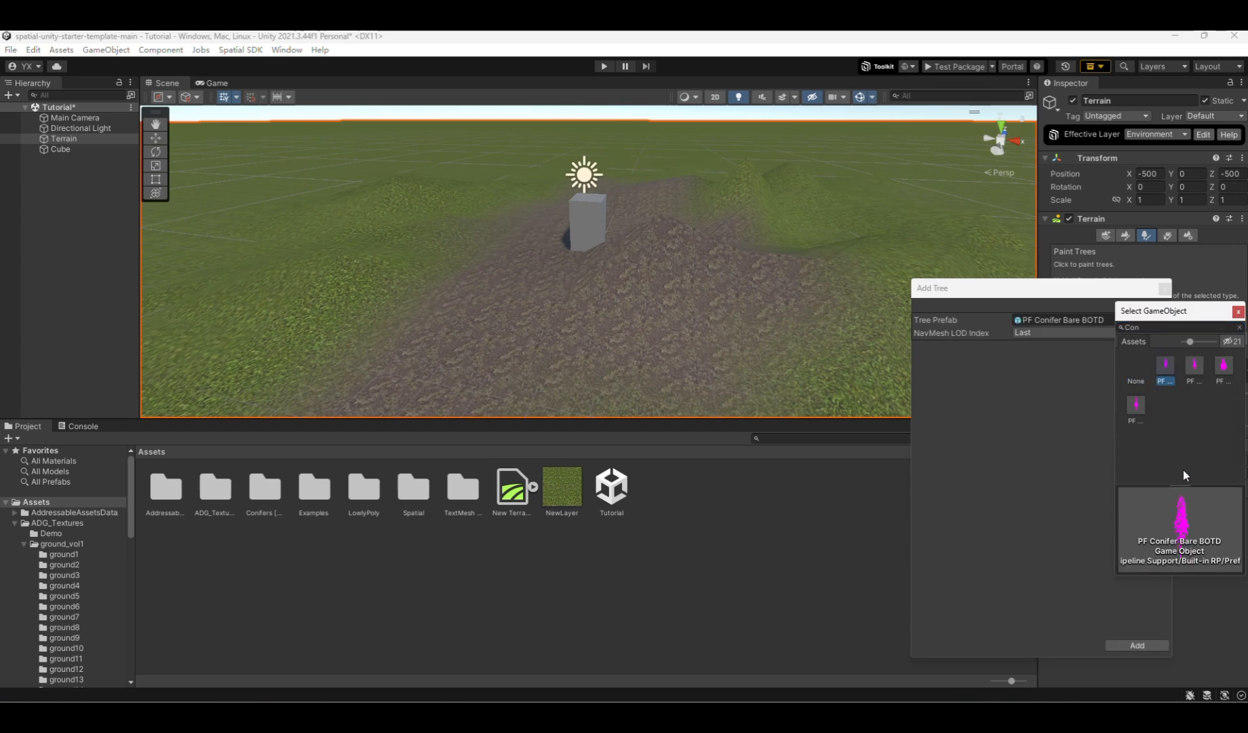
{"action": "left_click", "coordinate": [1145, 646]}
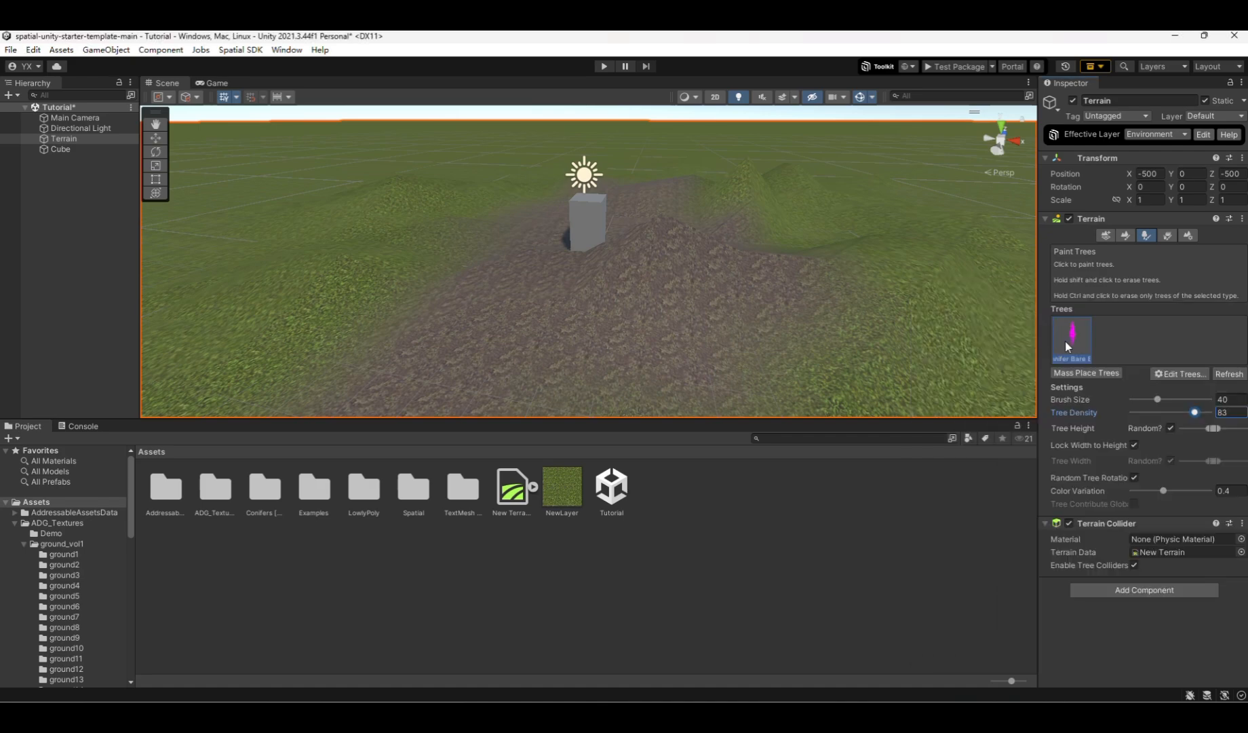
{"action": "left_click_drag", "start_coordinate": [788, 285], "coordinate": [786, 228]}
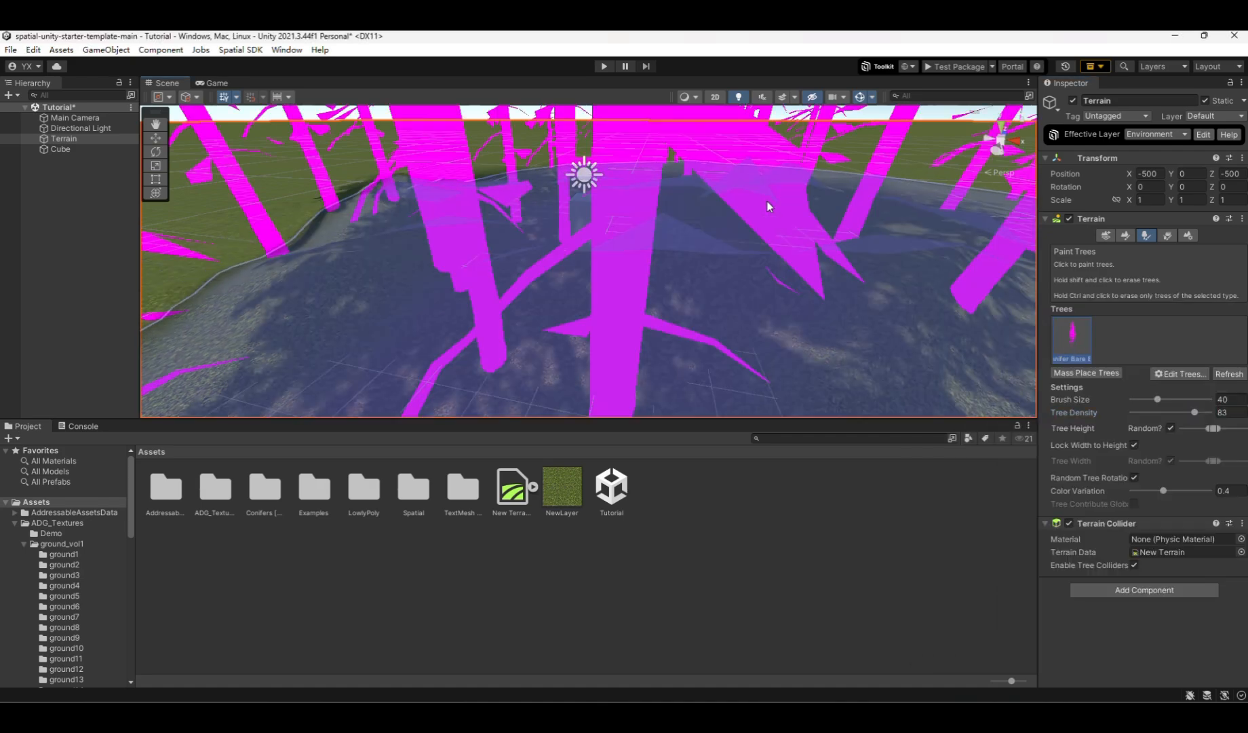
{"action": "scroll", "coordinate": [766, 200], "scroll_direction": "down", "scroll_amount": 3}
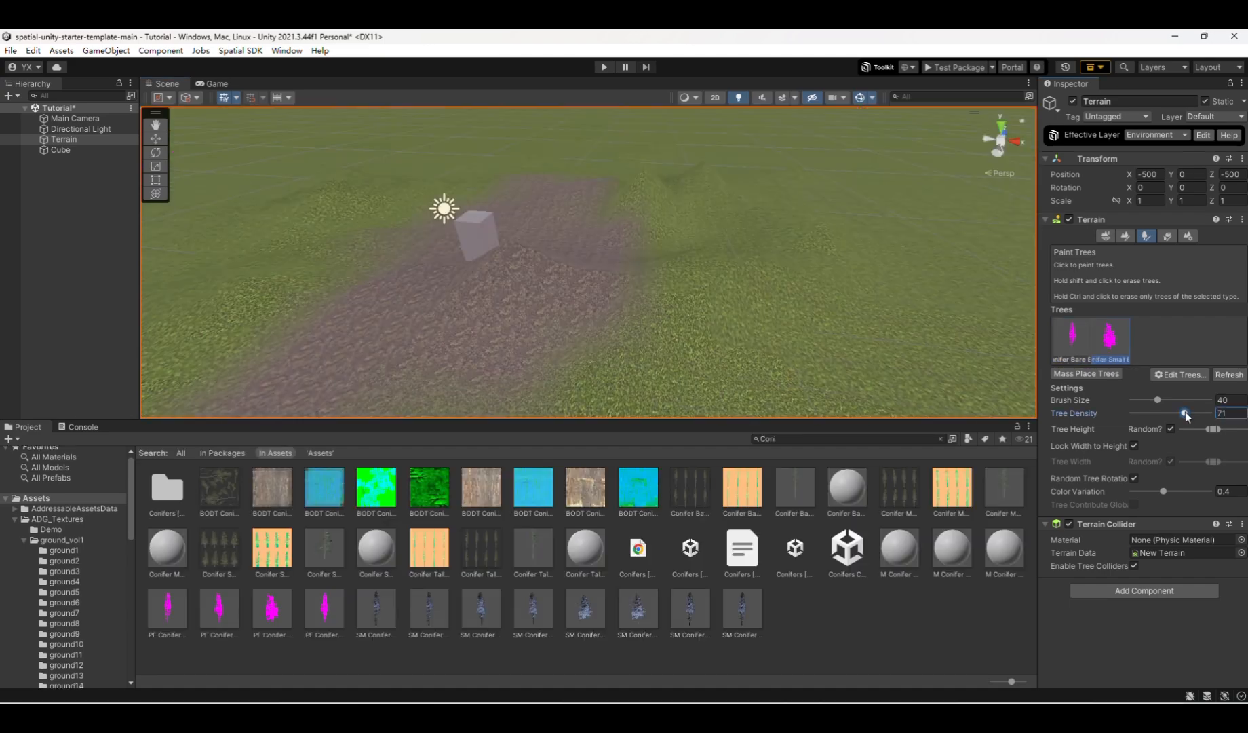
Set the tree brush size to 27 and tree density to 10, and paint small conifers along both sides of the dirt path
{"action": "left_click_drag", "start_coordinate": [1194, 412], "coordinate": [1153, 399]}
{"action": "mouse_move", "coordinate": [463, 384]}
{"action": "left_mouse_down"}
{"action": "mouse_move", "coordinate": [457, 270]}
{"action": "mouse_move", "coordinate": [808, 256]}
{"action": "mouse_move", "coordinate": [761, 234]}
{"action": "mouse_move", "coordinate": [862, 292]}
{"action": "left_mouse_up"}
{"action": "key", "text": "ctrl+z"}
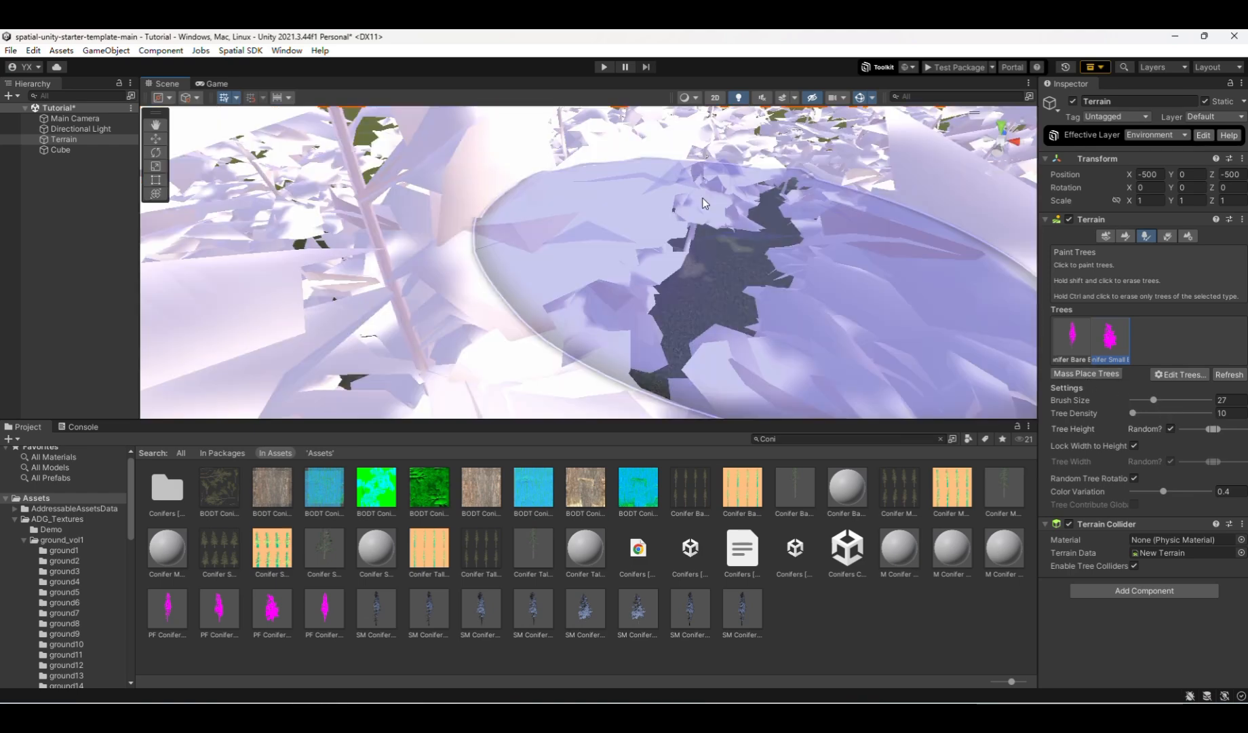
{"action": "scroll", "coordinate": [702, 200], "scroll_direction": "down", "scroll_amount": 6}
{"action": "scroll", "coordinate": [696, 251], "scroll_direction": "up", "scroll_amount": 3}
{"action": "scroll", "coordinate": [653, 251], "scroll_direction": "up", "scroll_amount": 10}
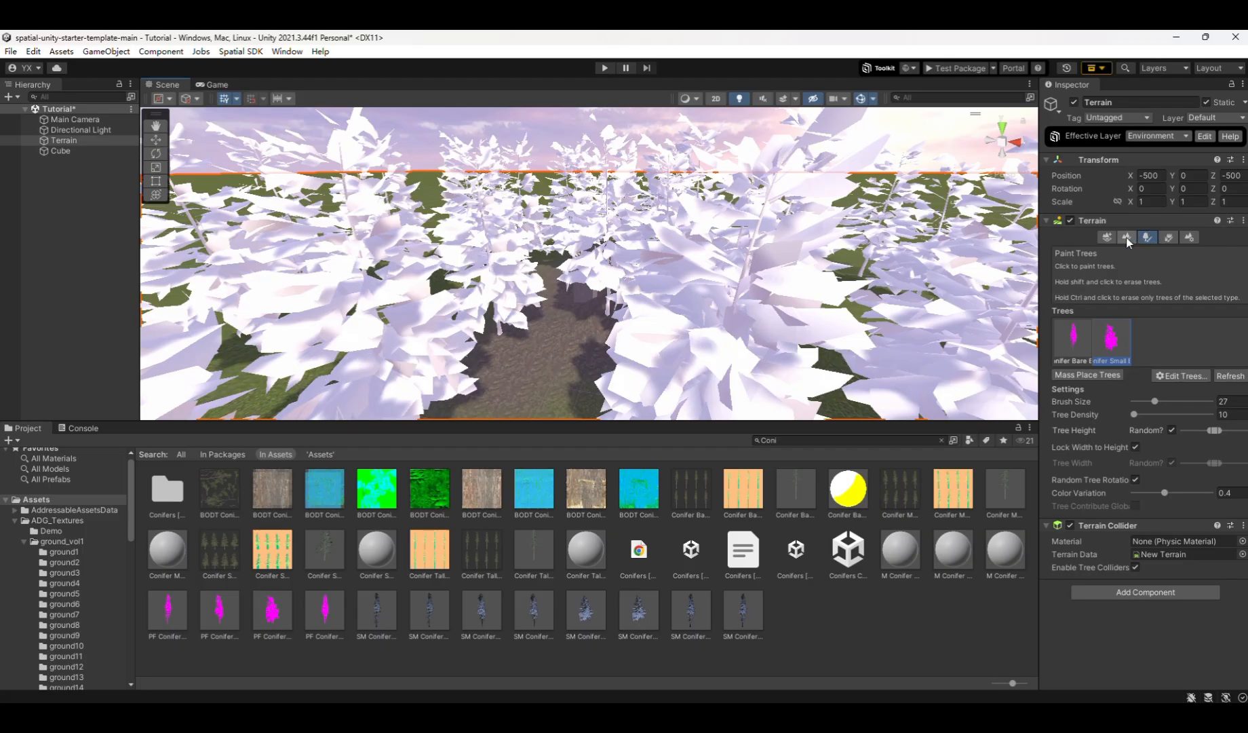
Add a grass texture detail using grassy-meadow1_albedo in Paint Details mode and paint it on the path between the trees
{"action": "left_click", "coordinate": [1169, 239]}
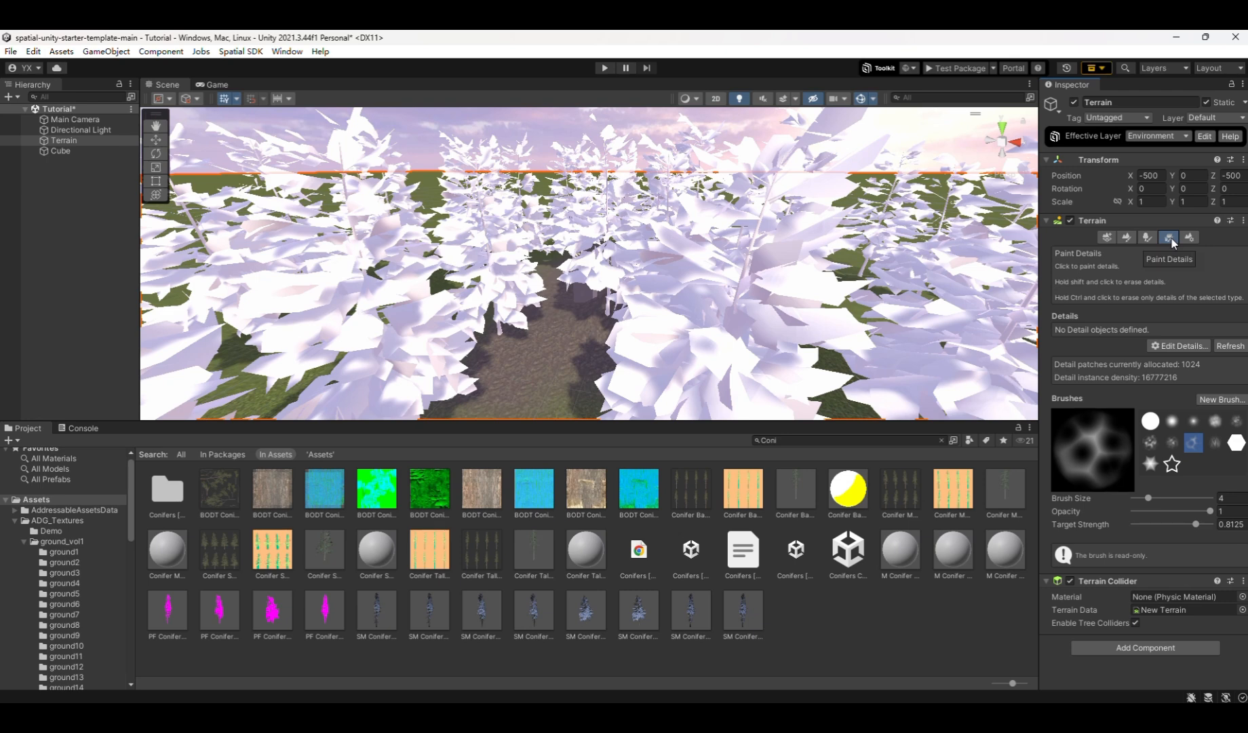
{"action": "left_click", "coordinate": [1196, 347]}
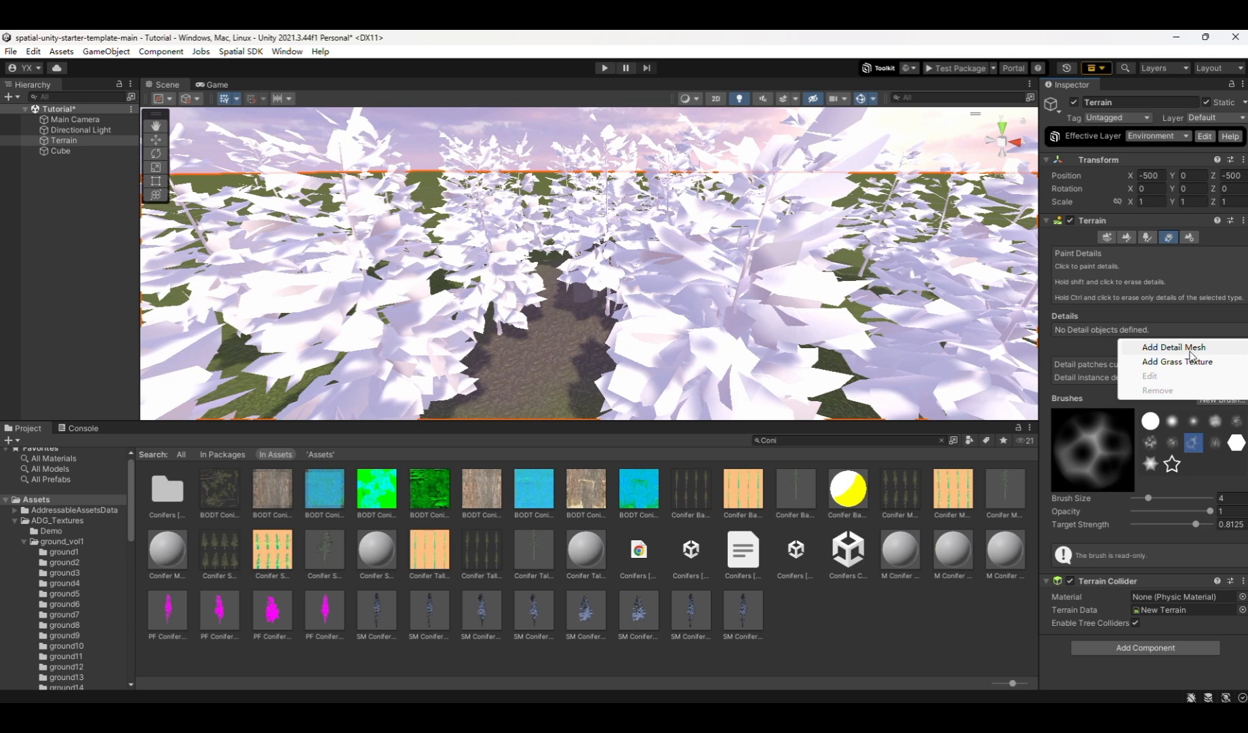
{"action": "left_click", "coordinate": [1188, 361]}
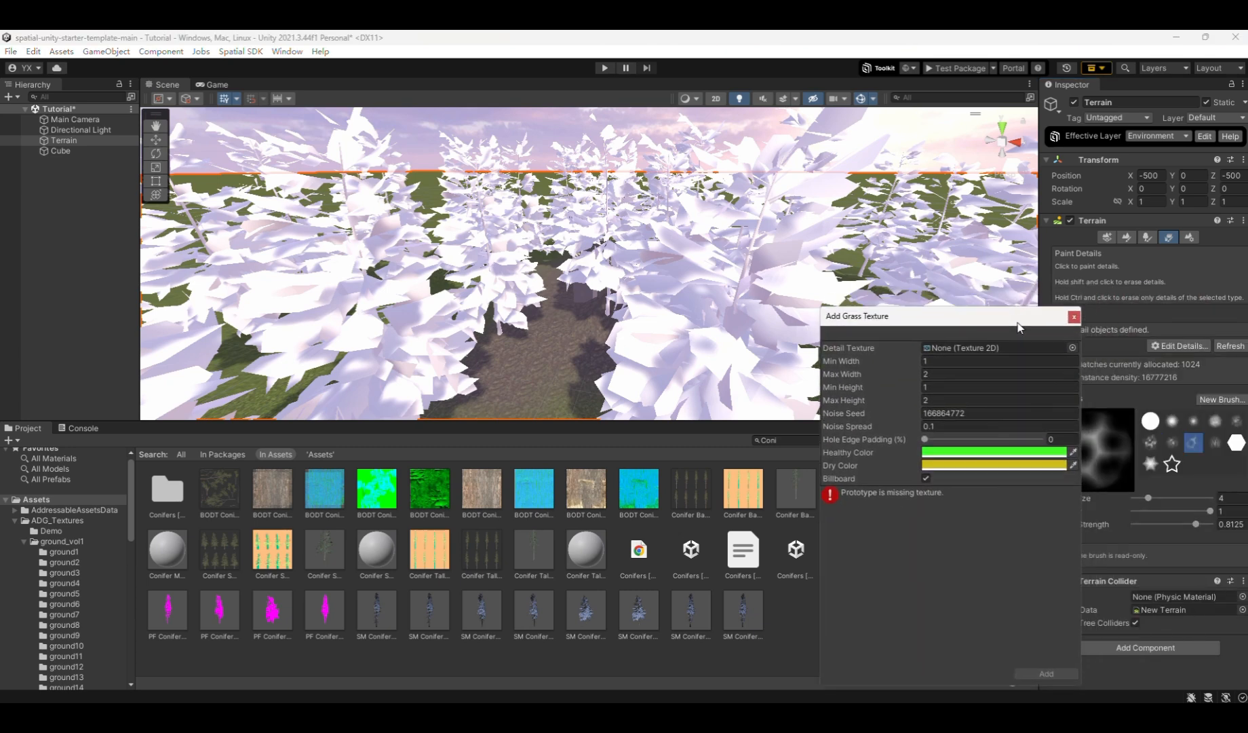
{"action": "left_click", "coordinate": [1073, 352]}
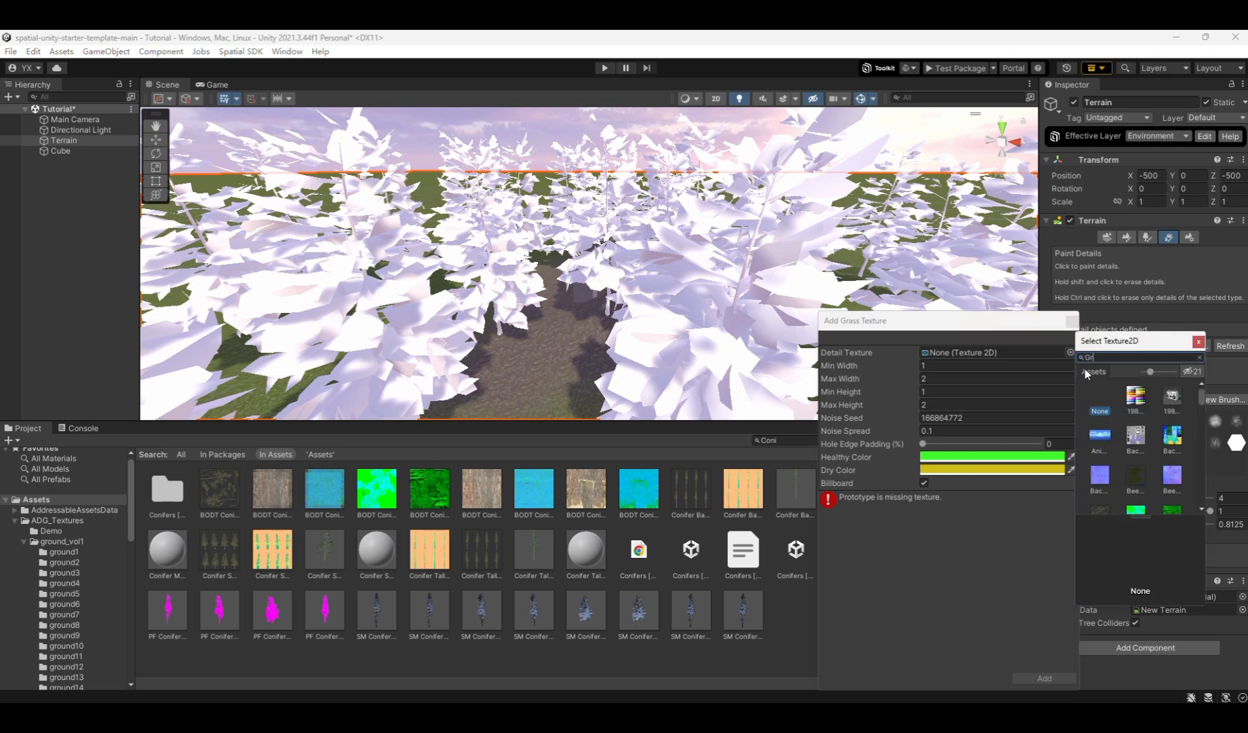
{"action": "type", "text": "Grass"}
{"action": "left_click", "coordinate": [1161, 407]}
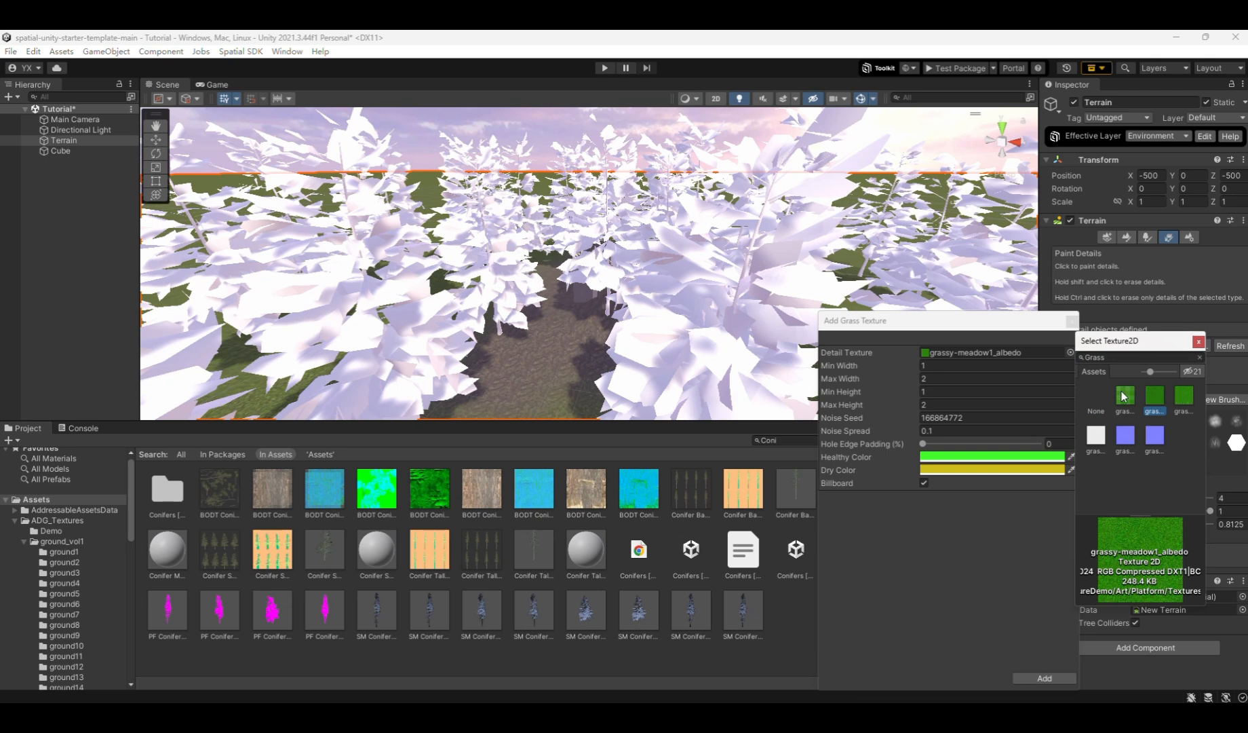
{"action": "left_click", "coordinate": [1125, 356]}
{"action": "left_click", "coordinate": [1072, 322]}
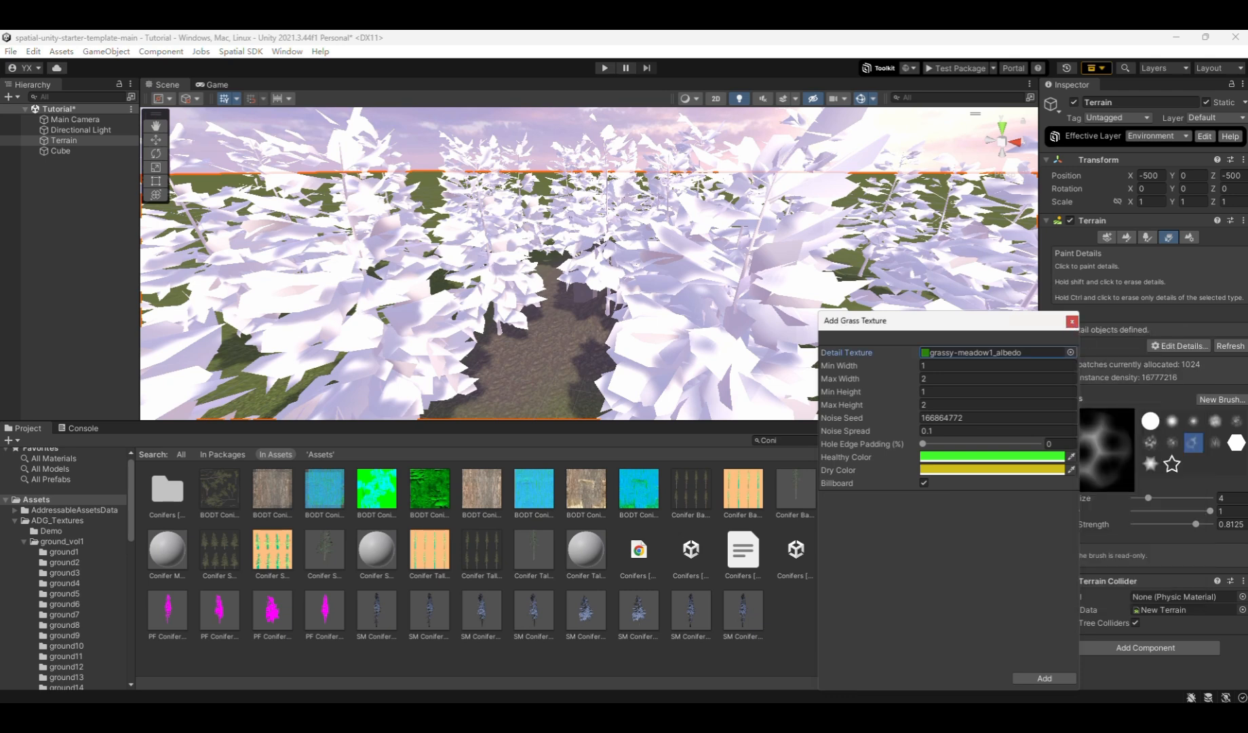
{"action": "left_click", "coordinate": [1048, 677]}
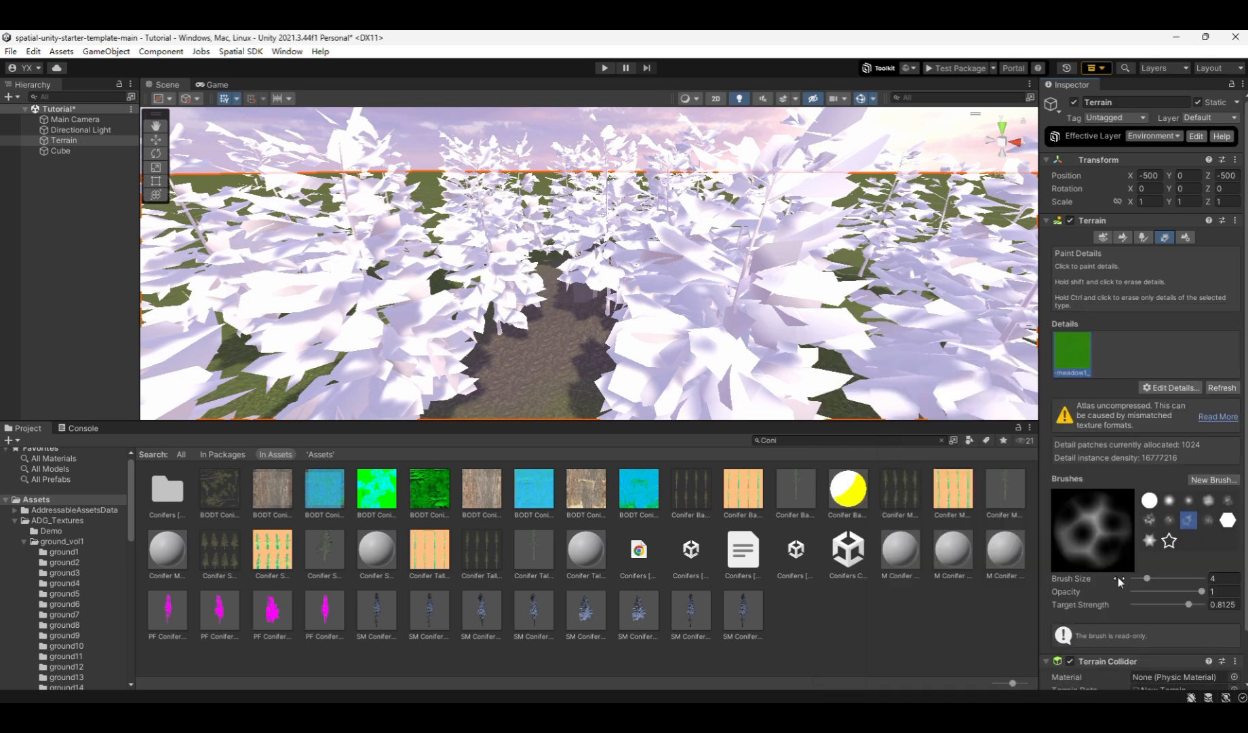
{"action": "left_click_drag", "start_coordinate": [535, 376], "coordinate": [602, 341]}
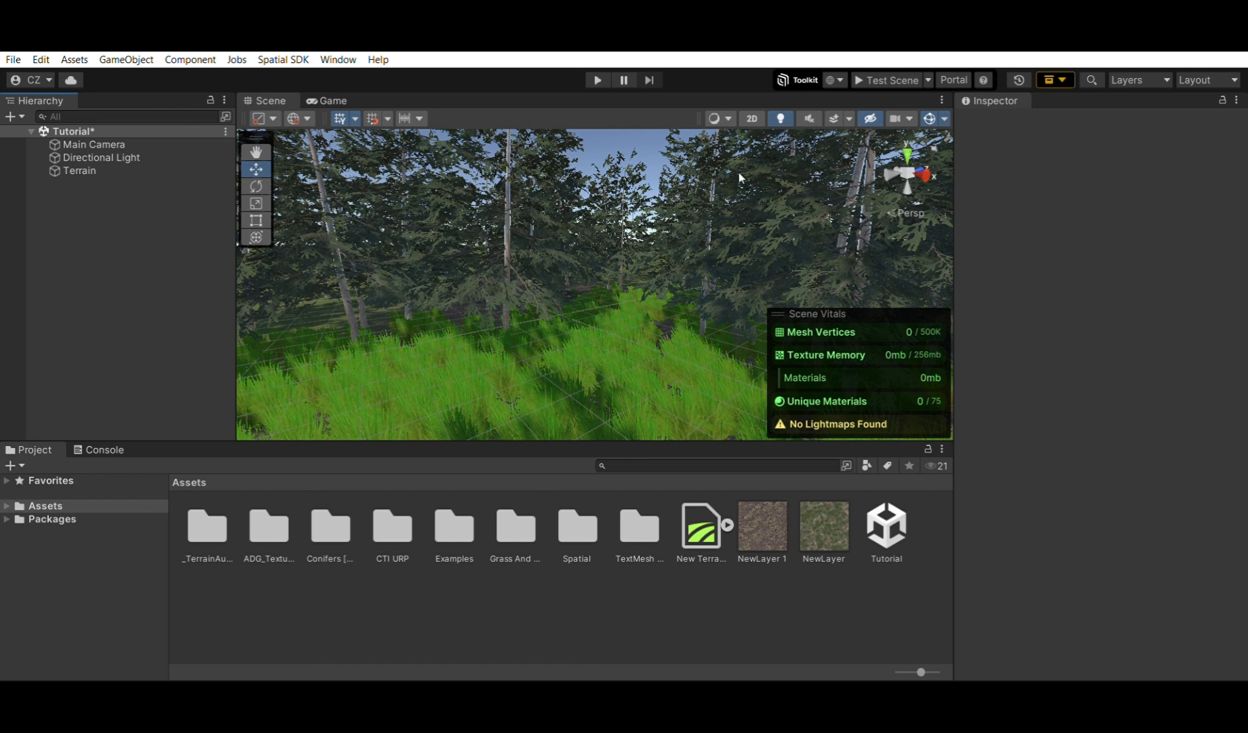
In the Spatial Portal, assign the Tutorial scene to the Space_1 package and pick a texture as its thumbnail
{"action": "left_click", "coordinate": [954, 80]}
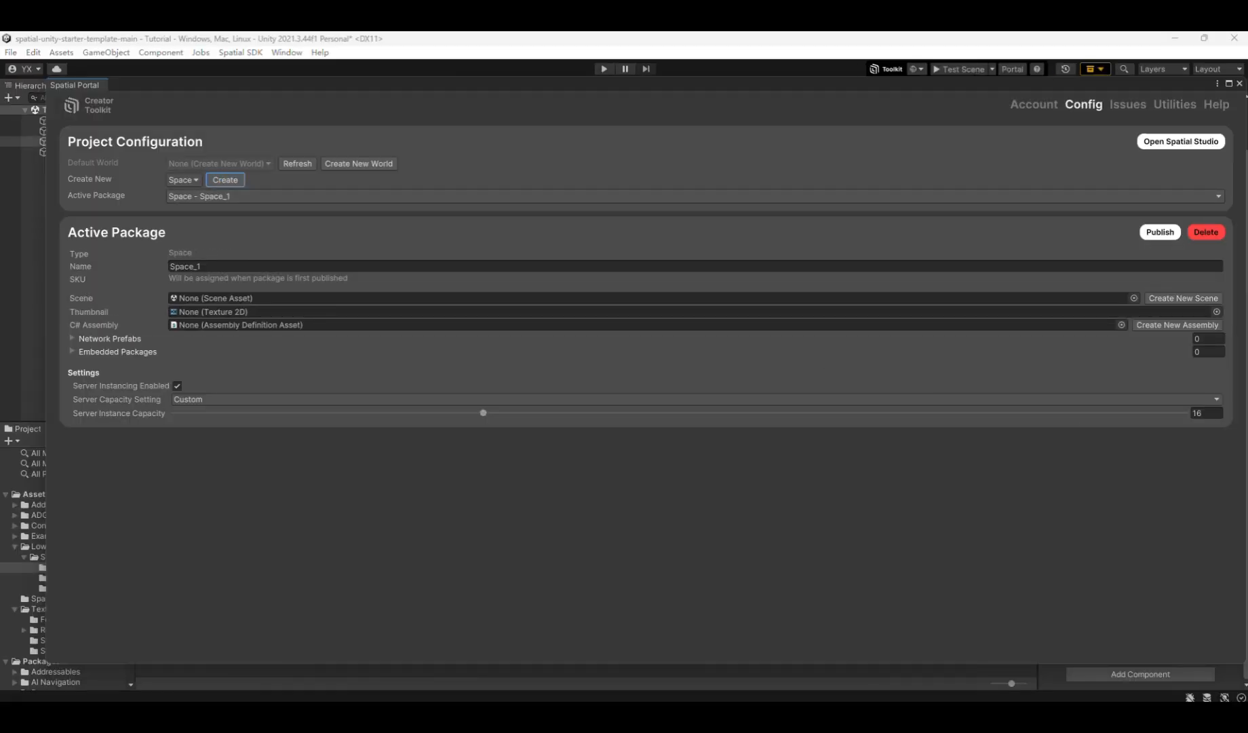
{"action": "left_click", "coordinate": [1133, 298]}
{"action": "double_click", "coordinate": [1155, 421]}
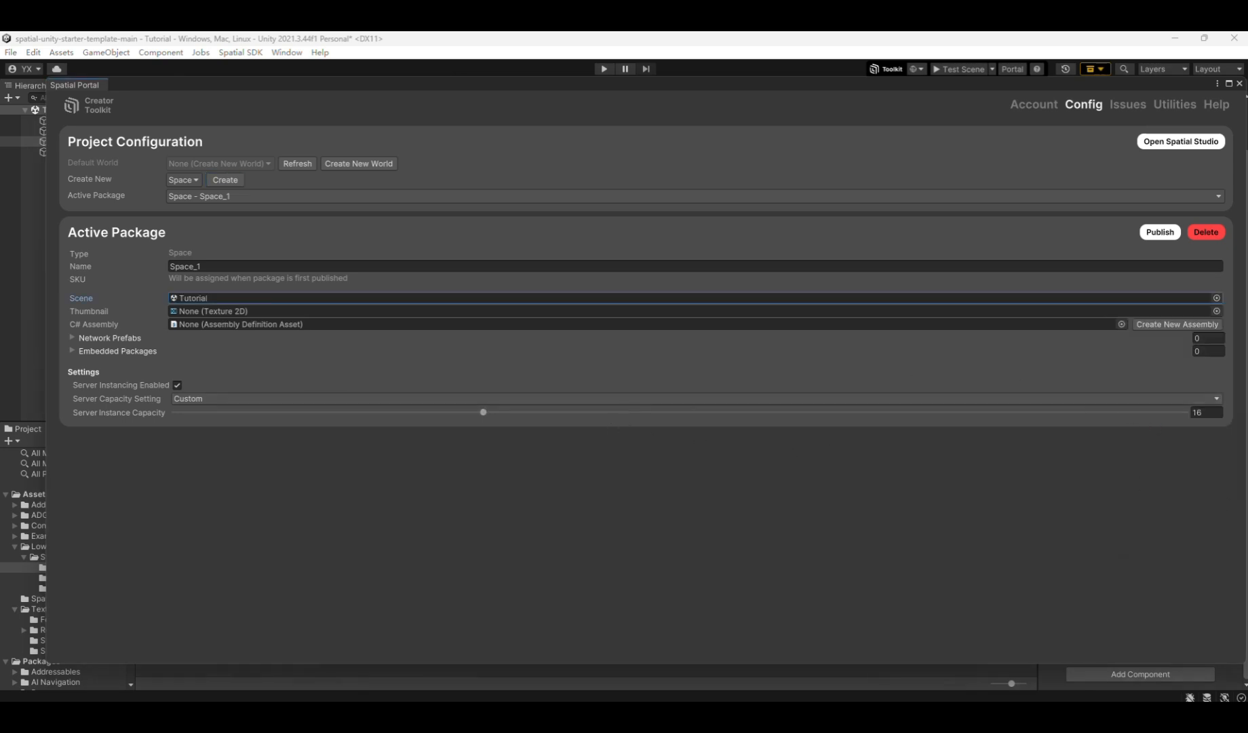
{"action": "left_click", "coordinate": [1216, 311]}
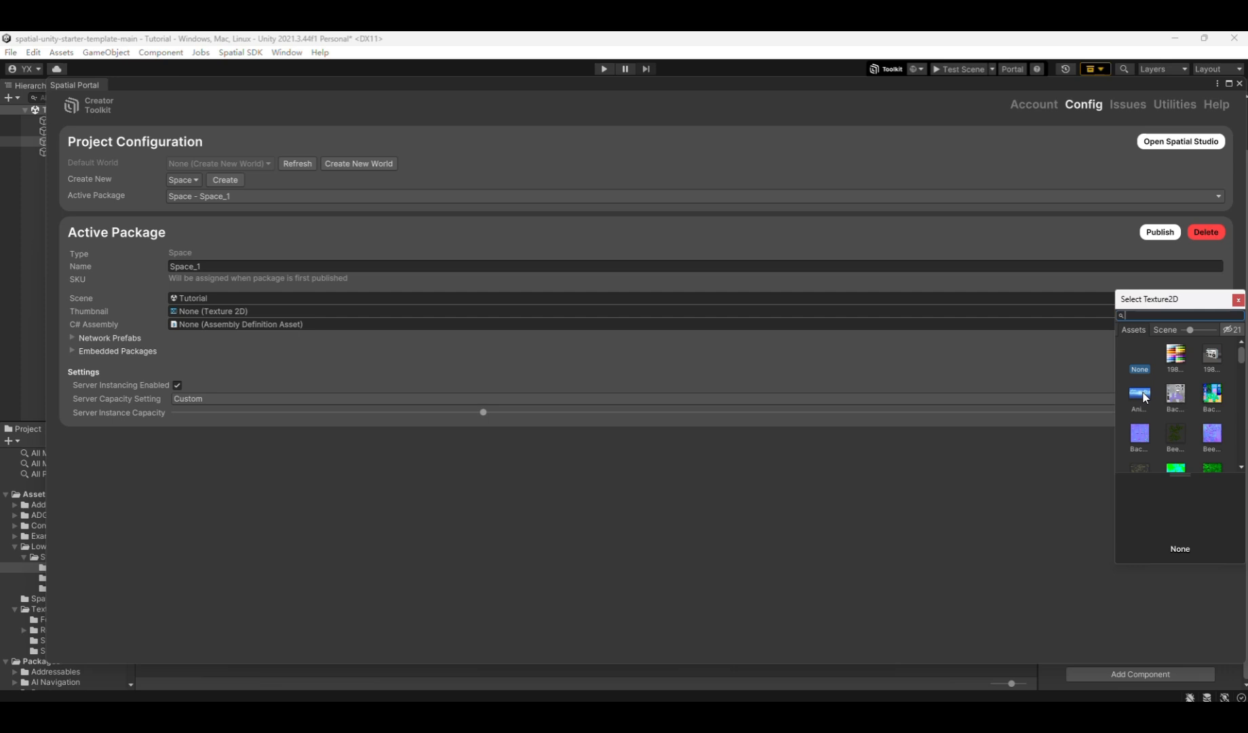
{"action": "left_click", "coordinate": [1140, 395]}
{"action": "double_click", "coordinate": [1144, 397]}
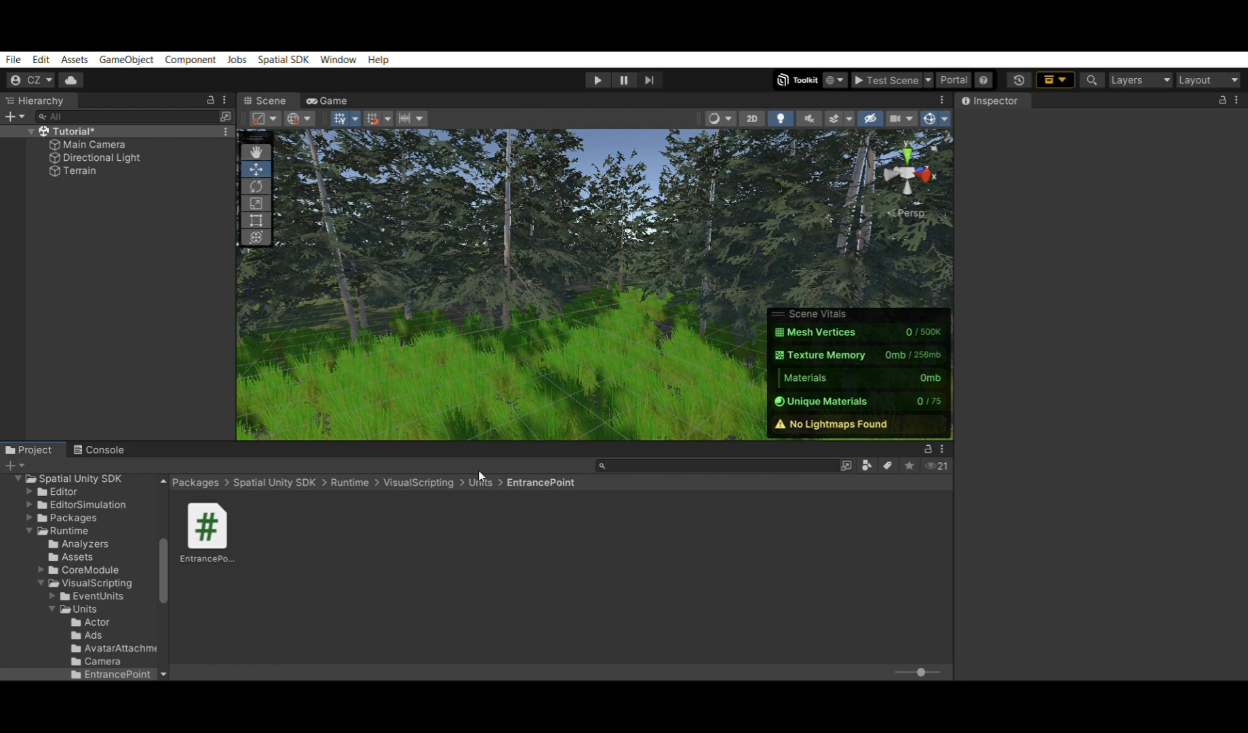
Search the project assets for "entrance" and add the EntrancePoint prefab to the Tutorial scene
{"action": "left_click", "coordinate": [479, 481]}
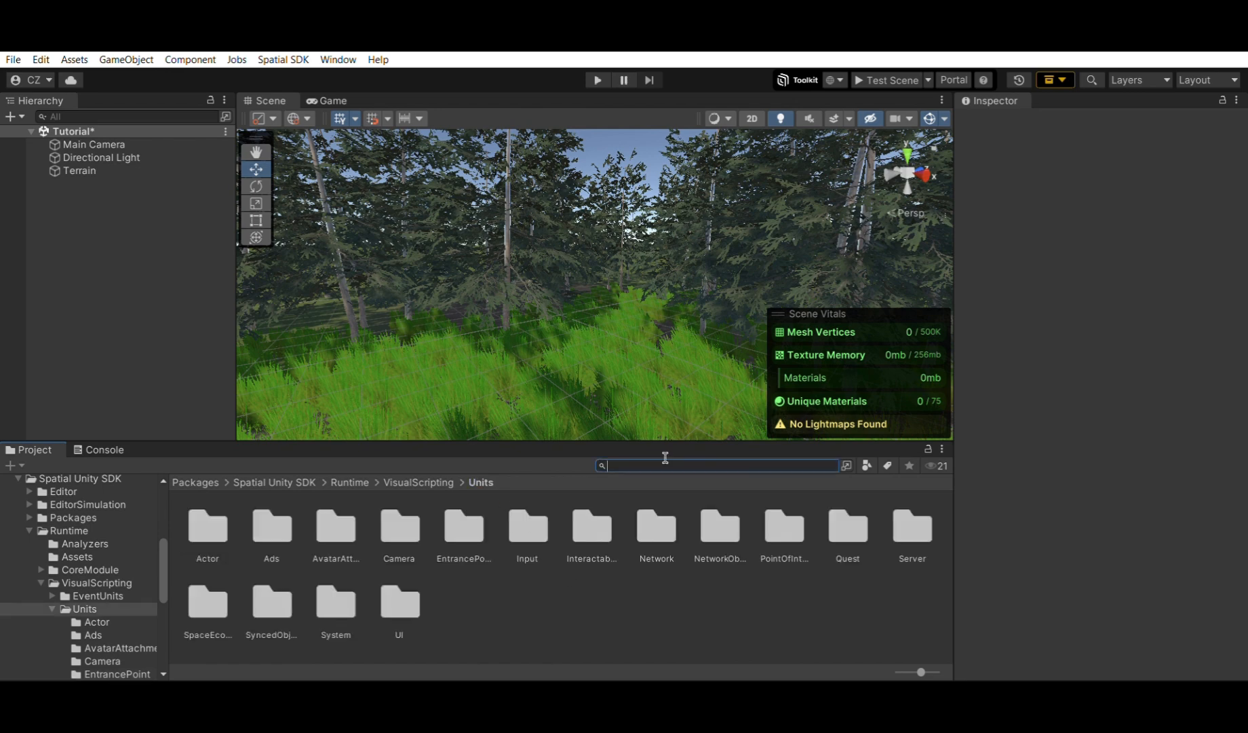
{"action": "type", "text": "entrance"}
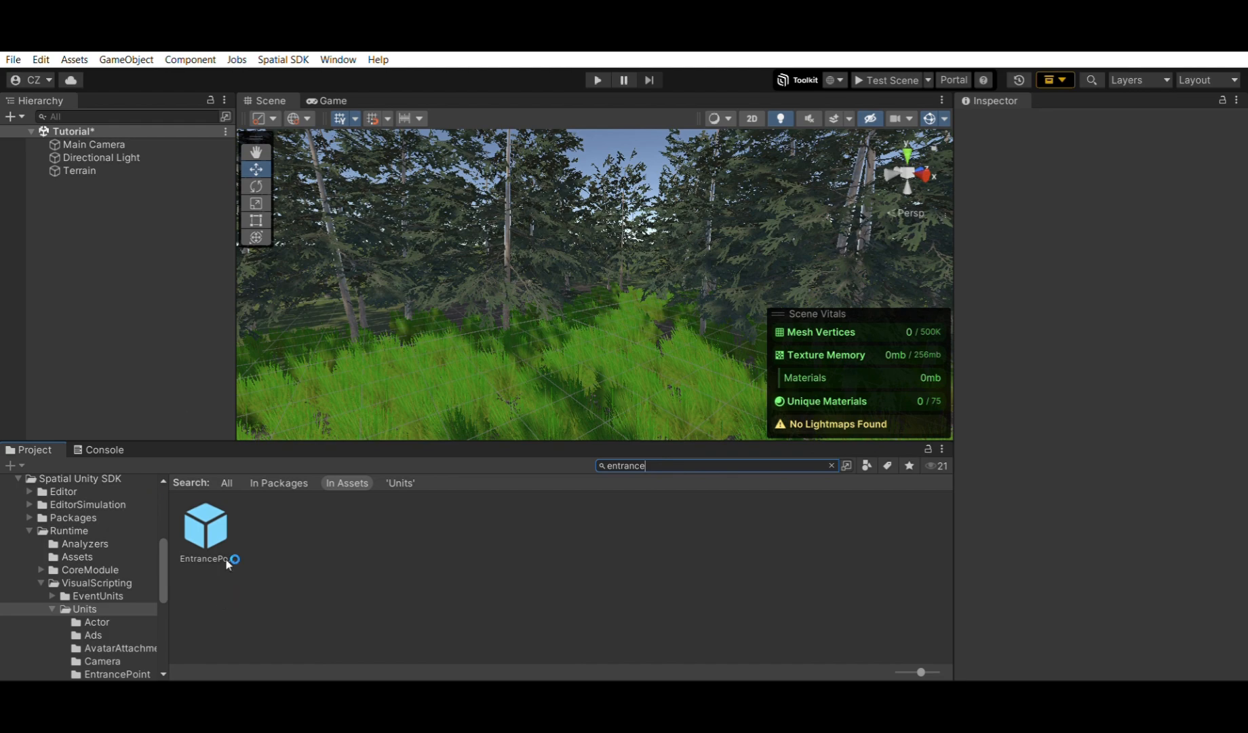
{"action": "left_click_drag", "start_coordinate": [209, 526], "coordinate": [110, 192]}
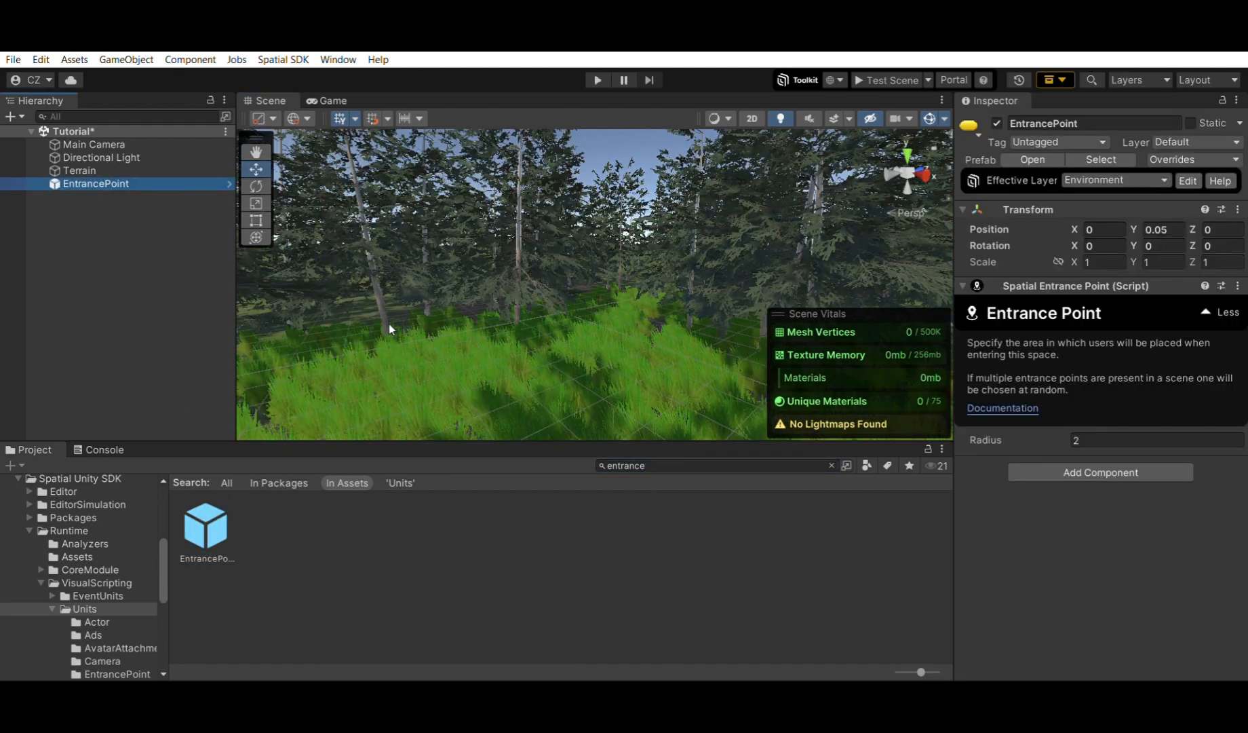
{"action": "right_click_drag", "start_coordinate": [389, 324], "coordinate": [505, 351]}
{"action": "scroll", "coordinate": [505, 351], "scroll_direction": "down", "scroll_amount": 10}
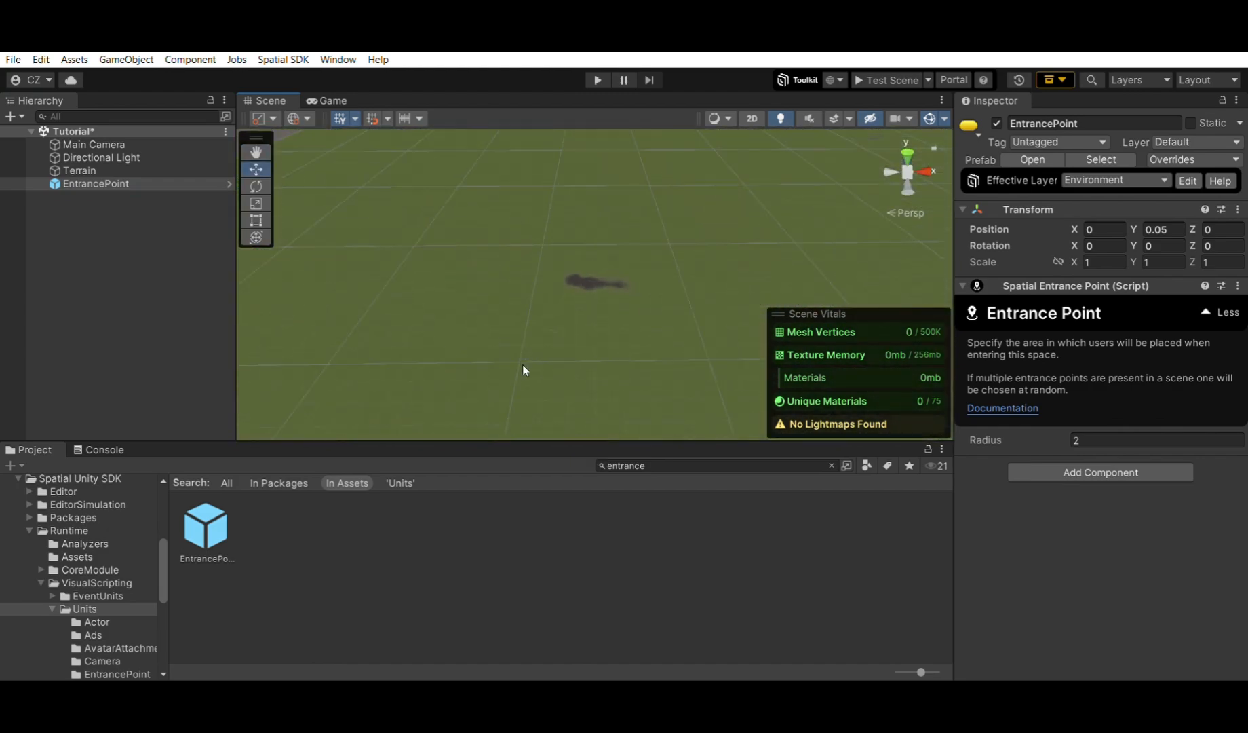
{"action": "scroll", "coordinate": [522, 365], "scroll_direction": "down", "scroll_amount": 10}
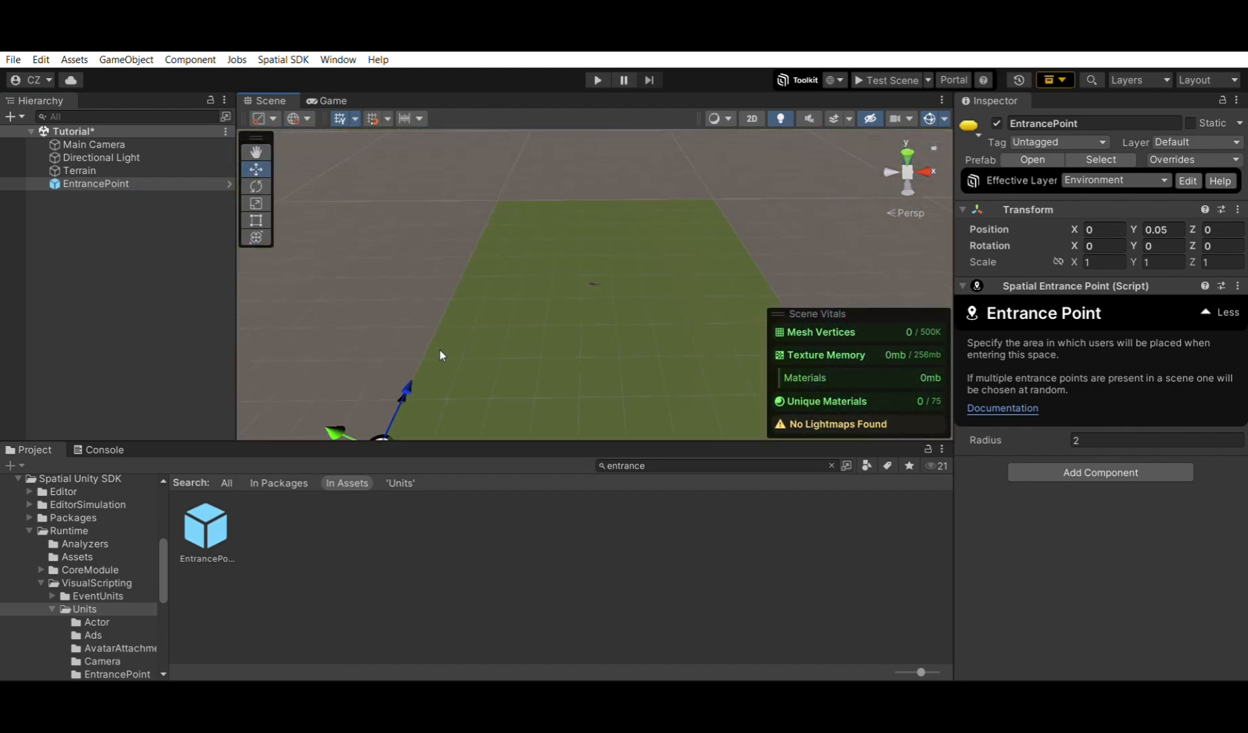
Move the EntrancePoint onto the dirt path between the trees, at about X 426.82, Y 2.66, Z 462.2
{"action": "left_click_drag", "start_coordinate": [406, 378], "coordinate": [478, 210]}
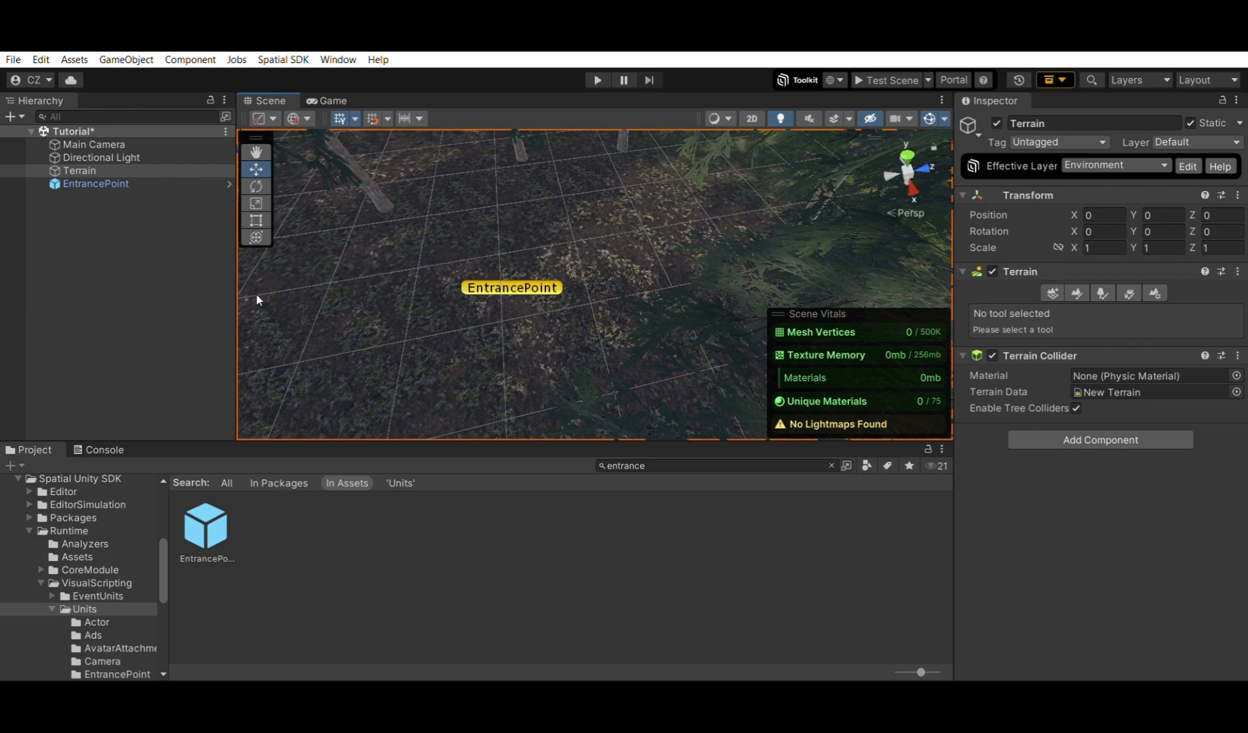
{"action": "left_click", "coordinate": [178, 228]}
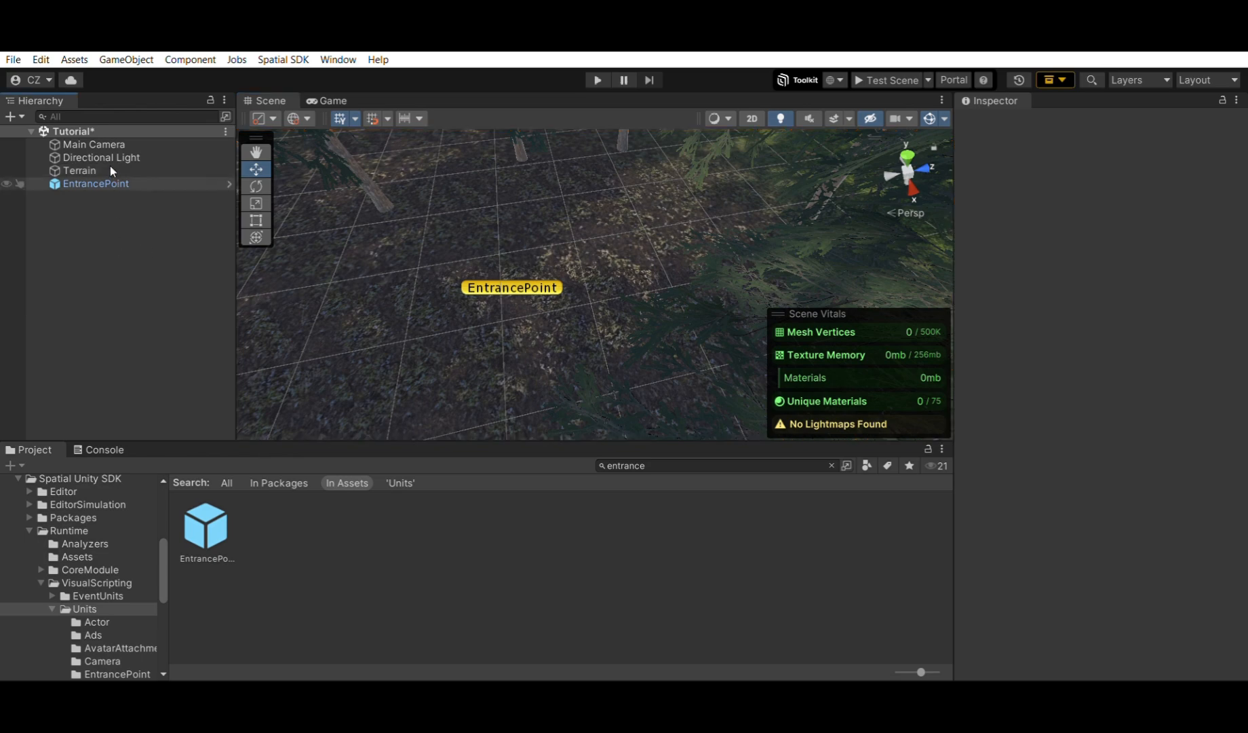
{"action": "left_click", "coordinate": [110, 181]}
{"action": "right_click_drag", "start_coordinate": [549, 224], "coordinate": [593, 316]}
{"action": "left_click_drag", "start_coordinate": [597, 242], "coordinate": [632, 112]}
{"action": "scroll", "coordinate": [500, 363], "scroll_direction": "down", "scroll_amount": 3}
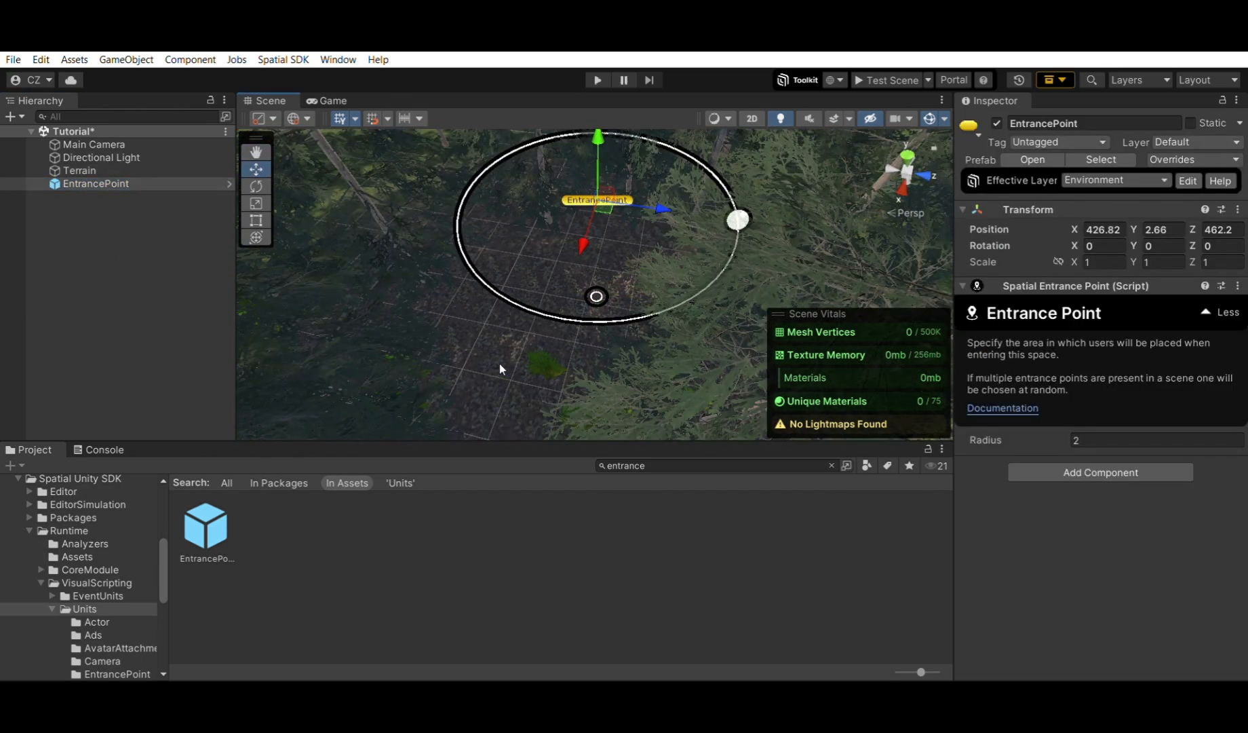
{"action": "left_click", "coordinate": [445, 382]}
{"action": "scroll", "coordinate": [444, 382], "scroll_direction": "up", "scroll_amount": 3}
{"action": "right_click_drag", "start_coordinate": [445, 382], "coordinate": [541, 251]}
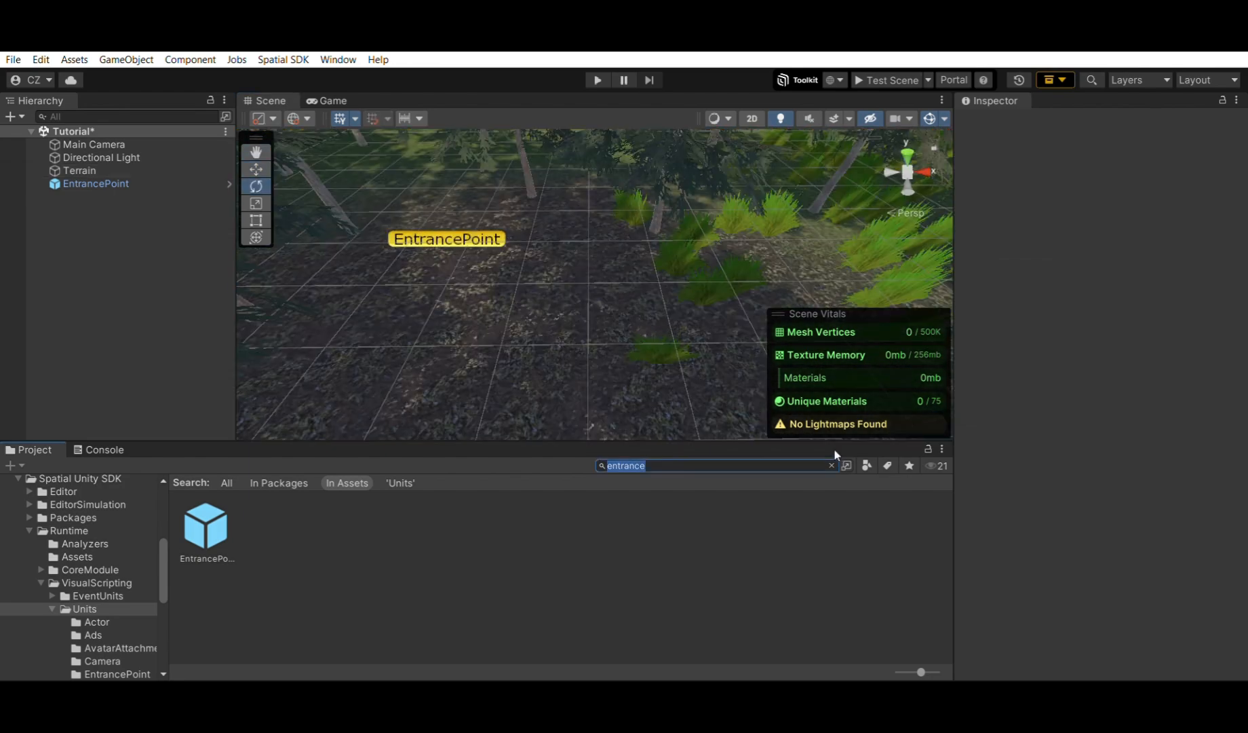
Search the project assets for "thumbnail" and add the Thumbnail prefab to the Tutorial scene
{"action": "key", "text": "BackSpace"}
{"action": "type", "text": "thumb"}
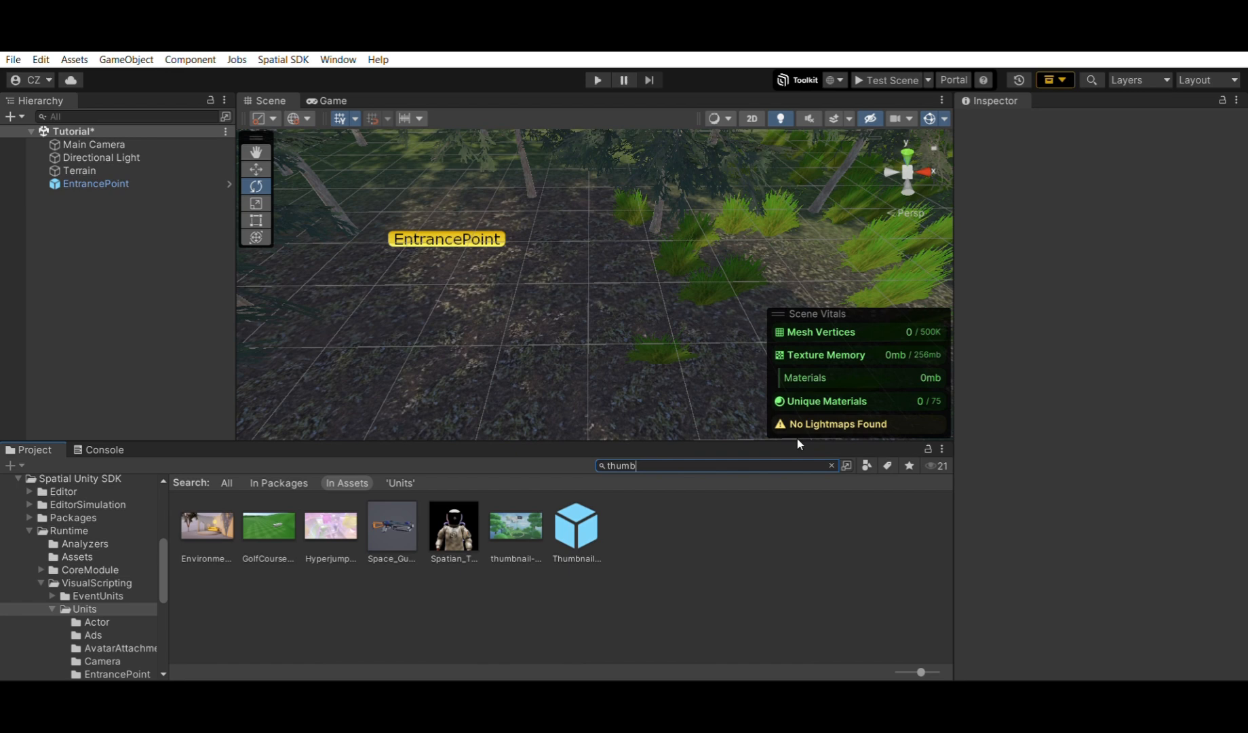
{"action": "type", "text": "nail"}
{"action": "left_click", "coordinate": [578, 524]}
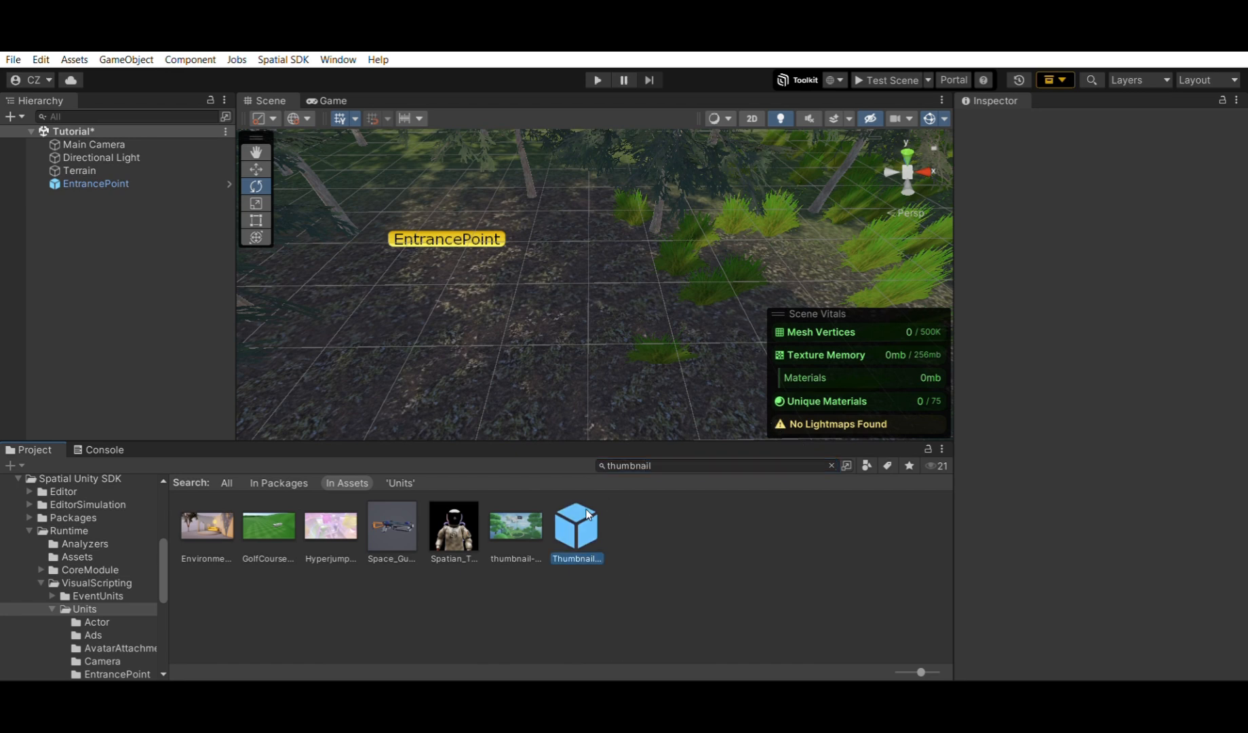
{"action": "left_click_drag", "start_coordinate": [576, 525], "coordinate": [131, 269]}
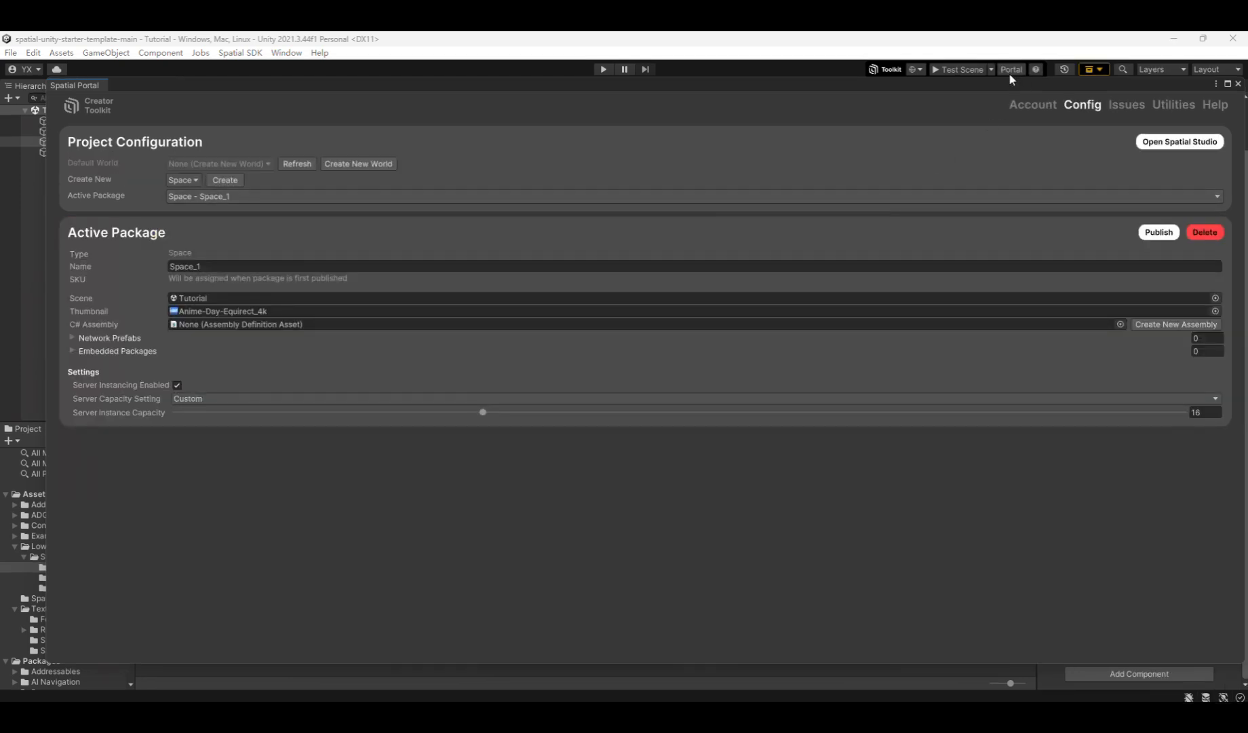
Publish the active Space_1 package to Spatial and confirm the upload
{"action": "left_click", "coordinate": [1164, 235]}
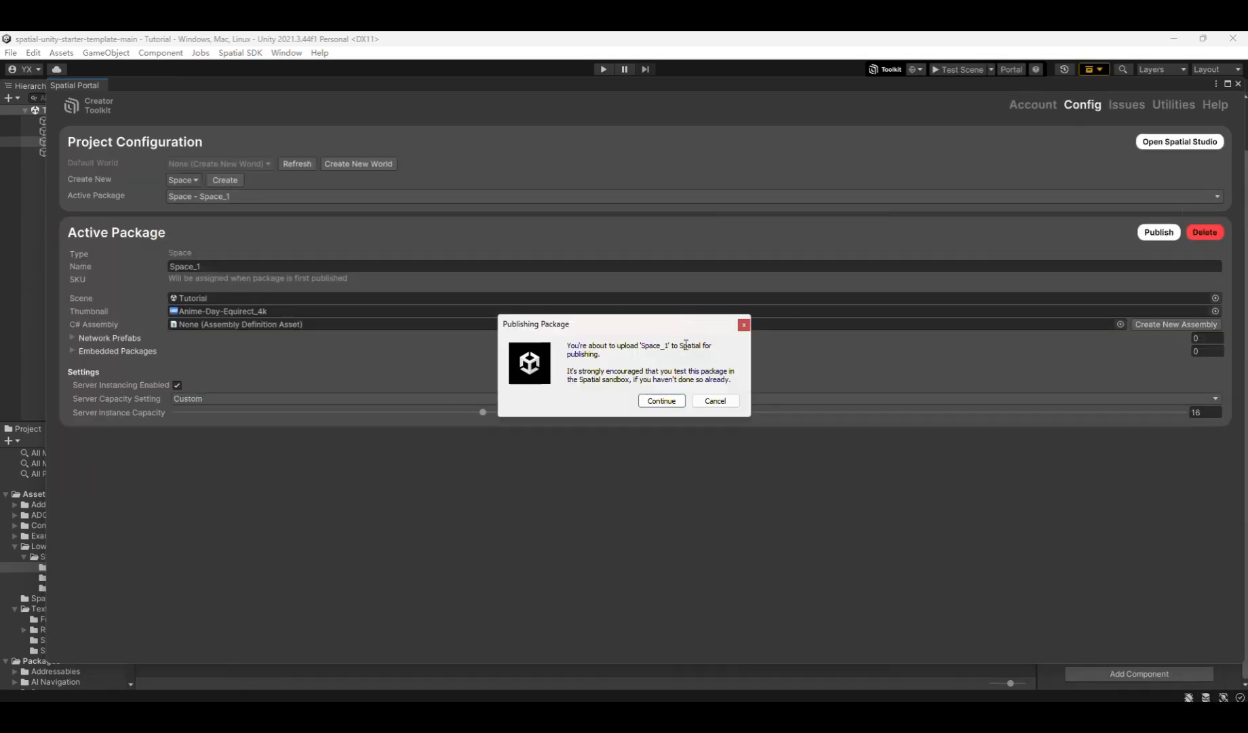
{"action": "left_click", "coordinate": [662, 401]}
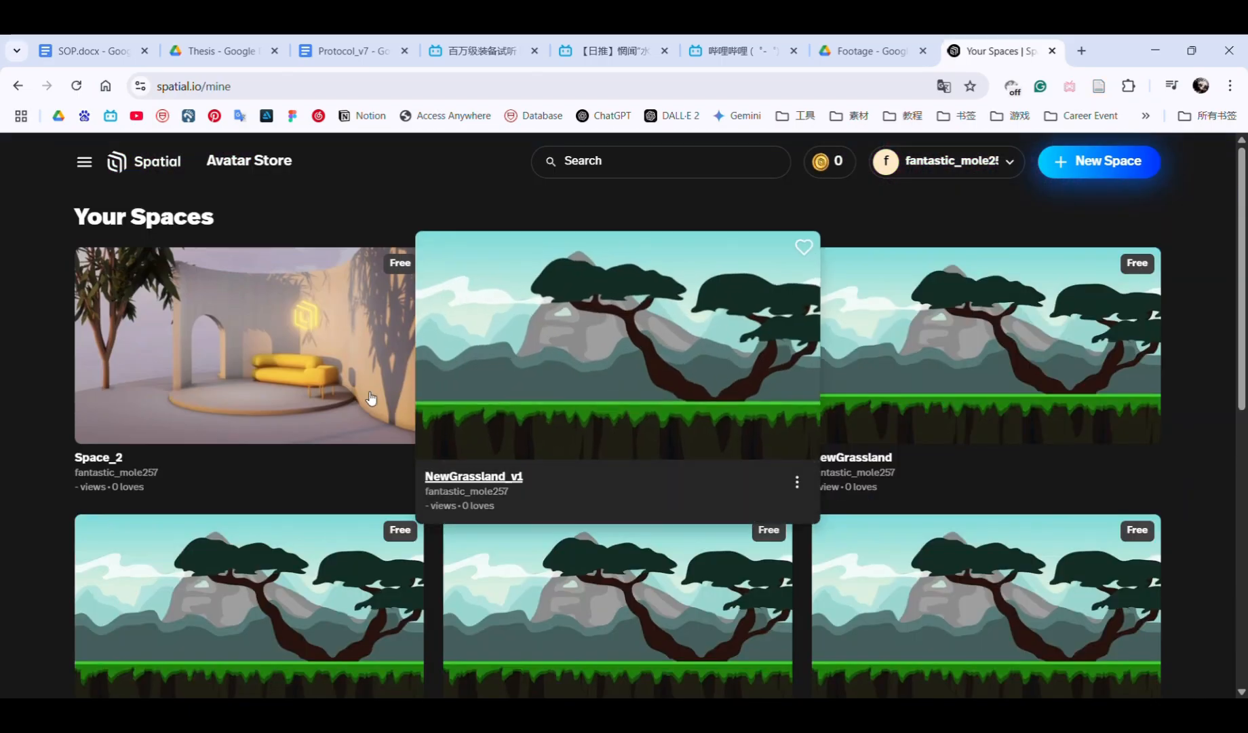
Open Space_2 from Your Spaces on the Spatial website in the browser and walk the avatar through the forest, jumping and looking around
{"action": "left_click", "coordinate": [238, 408]}
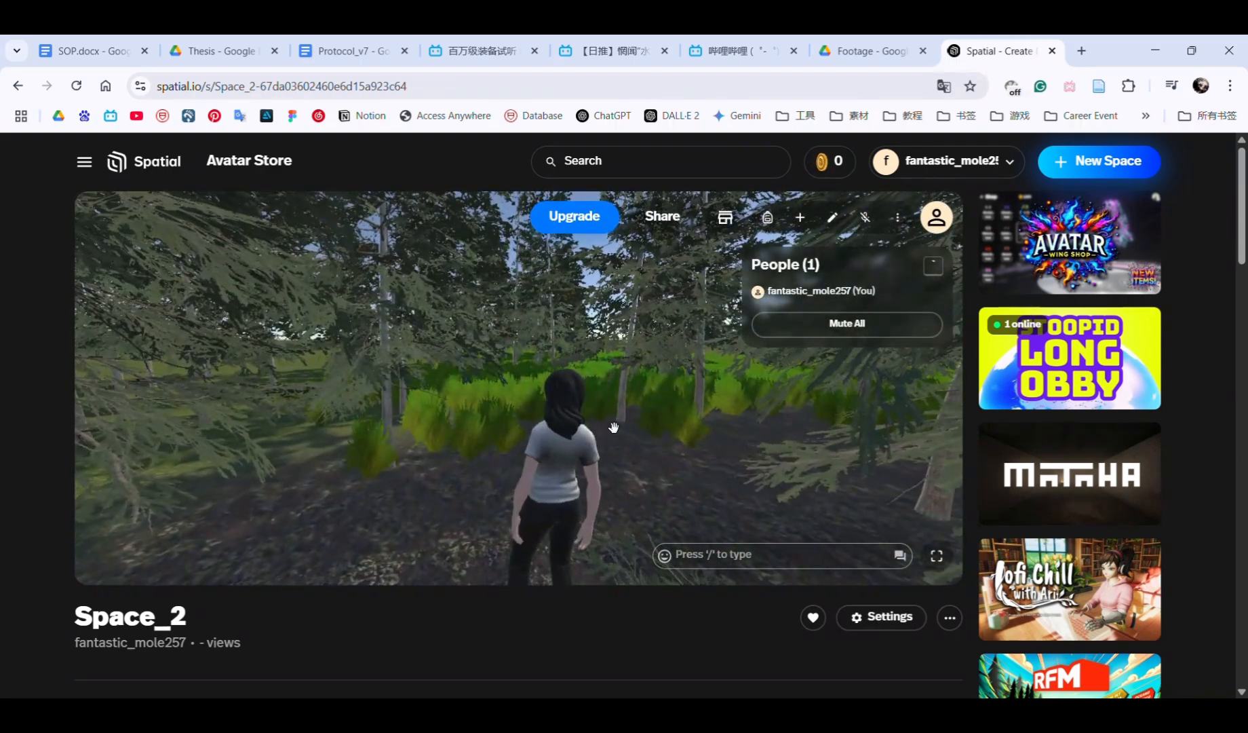
{"action": "left_click_drag", "start_coordinate": [594, 451], "coordinate": [274, 467]}
{"action": "key", "text": "w"}
{"action": "key", "text": "space"}
{"action": "key", "text": "w"}
{"action": "key", "text": "w"}
{"action": "key", "text": "w"}
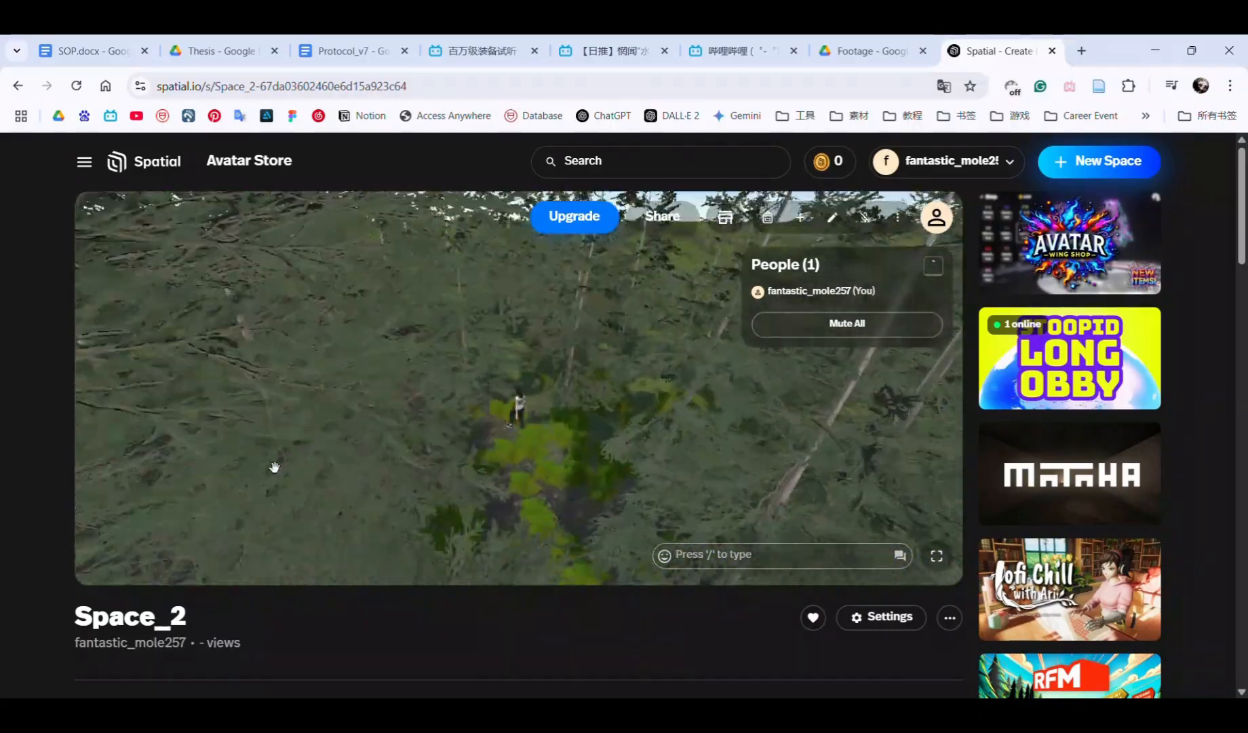